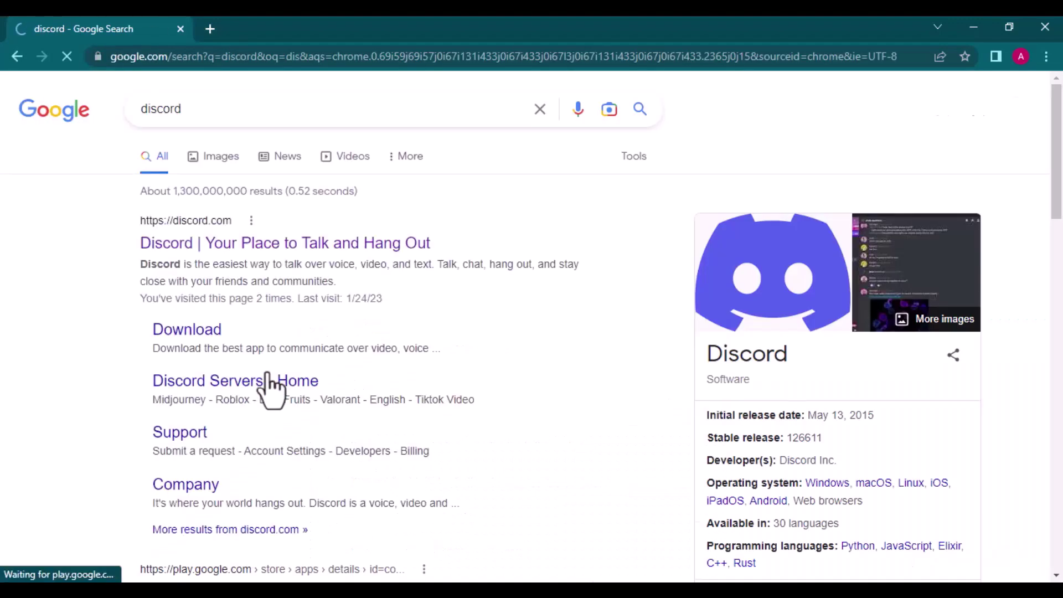
Step: Open Discord in the browser, enter a display name, and pass the sunflower captcha
click(267, 244)
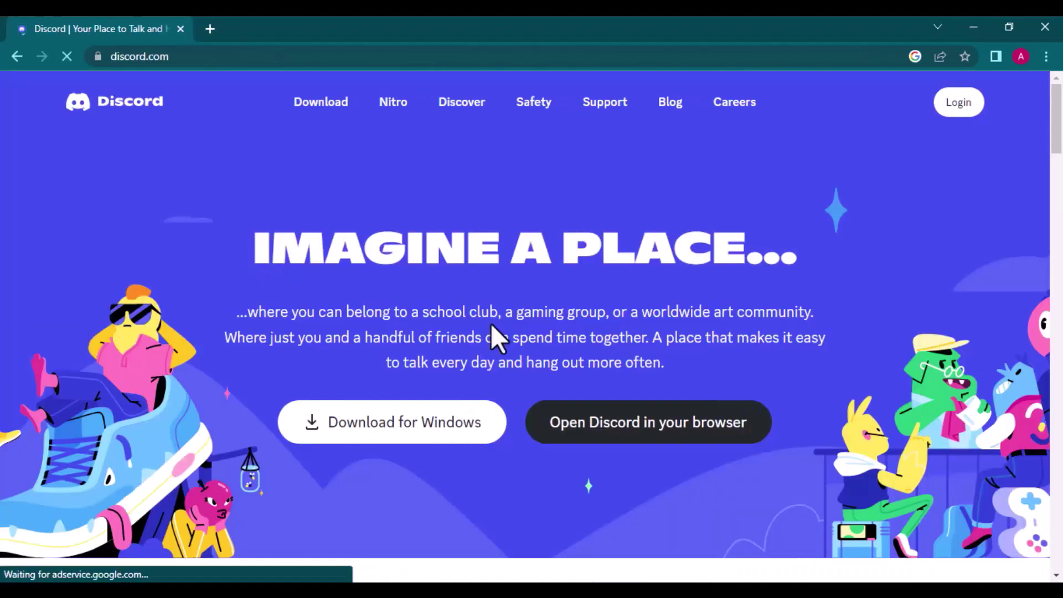
click(611, 424)
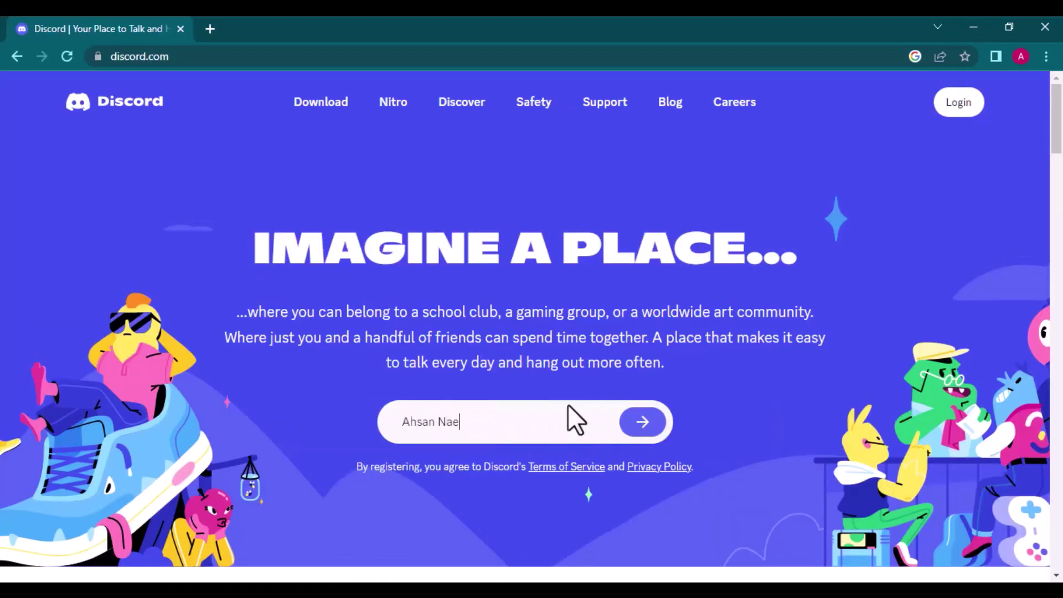
click(633, 427)
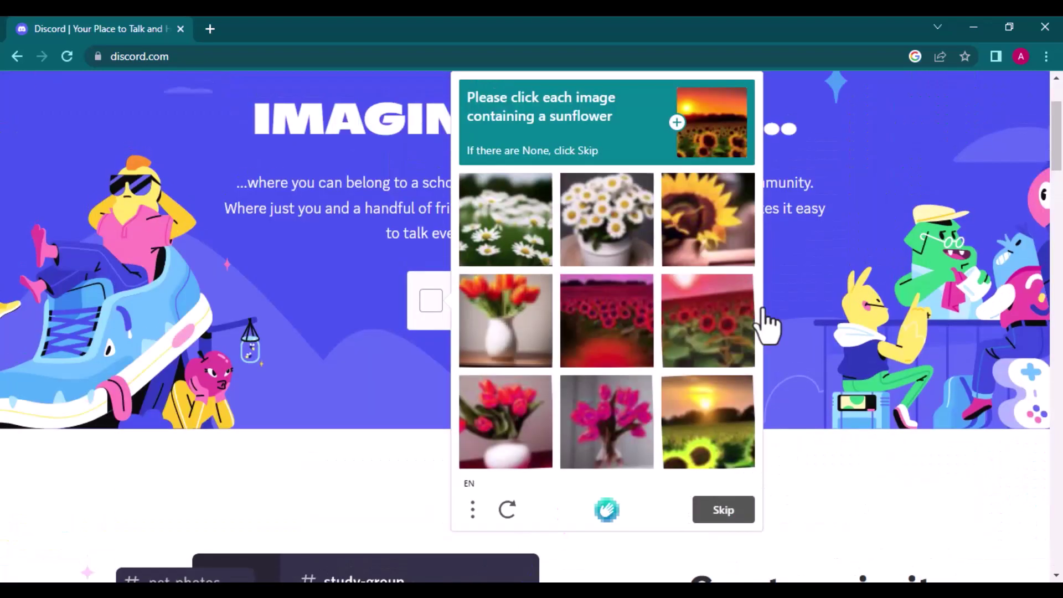
click(712, 237)
click(700, 444)
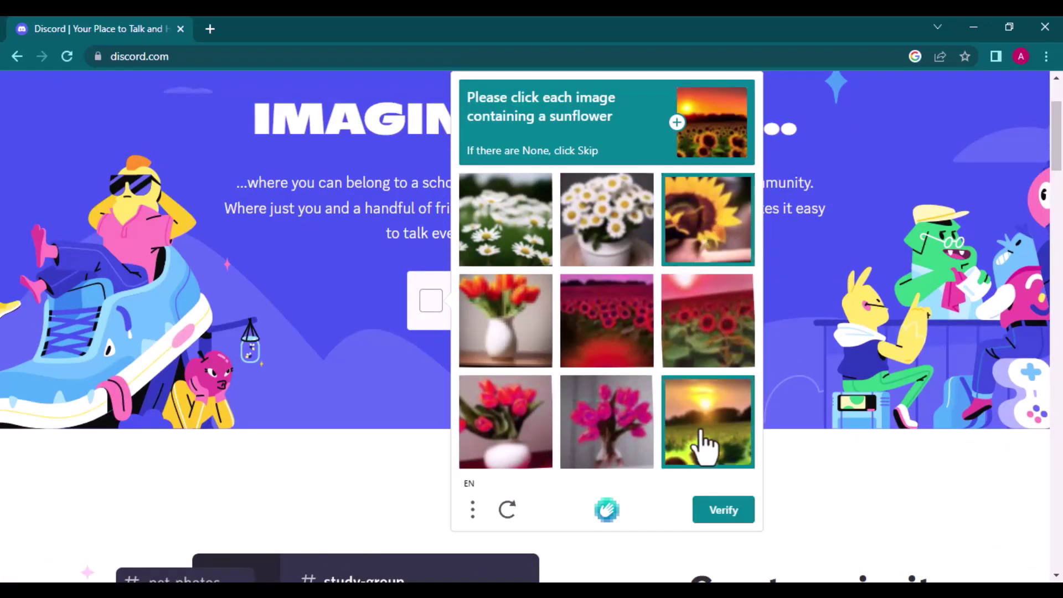
click(714, 512)
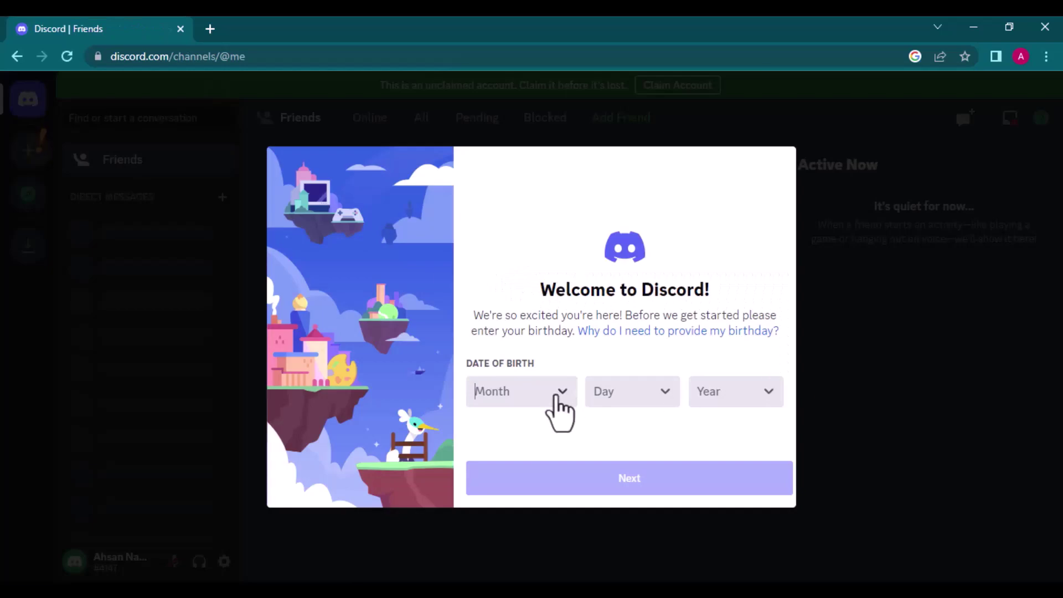
Step: Set the birth month to January and the day to 4, then open the year list
click(555, 394)
click(526, 224)
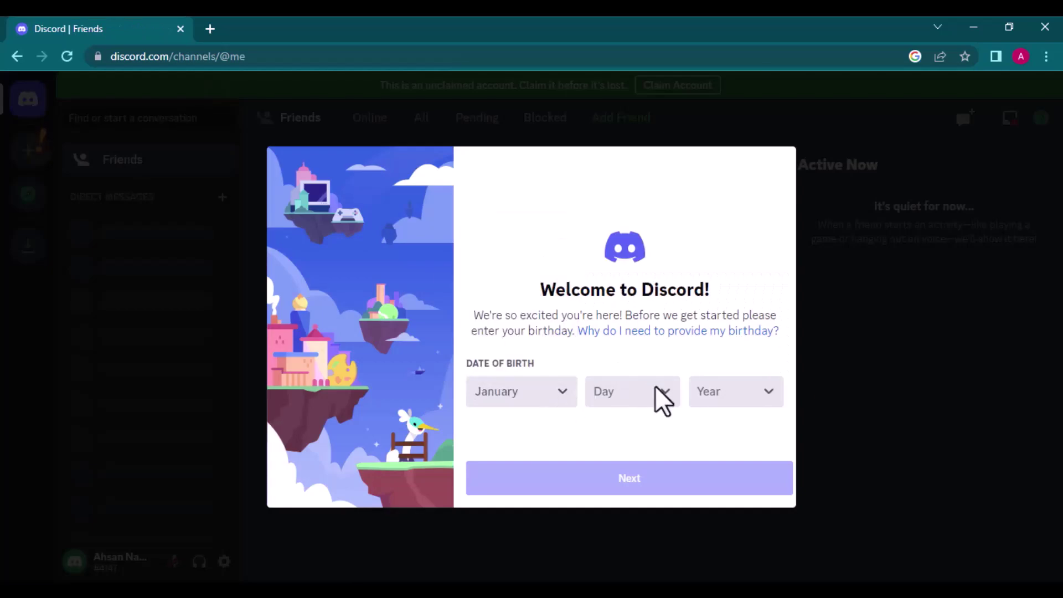
click(662, 399)
click(615, 328)
click(767, 410)
scroll(733, 355, down, 20)
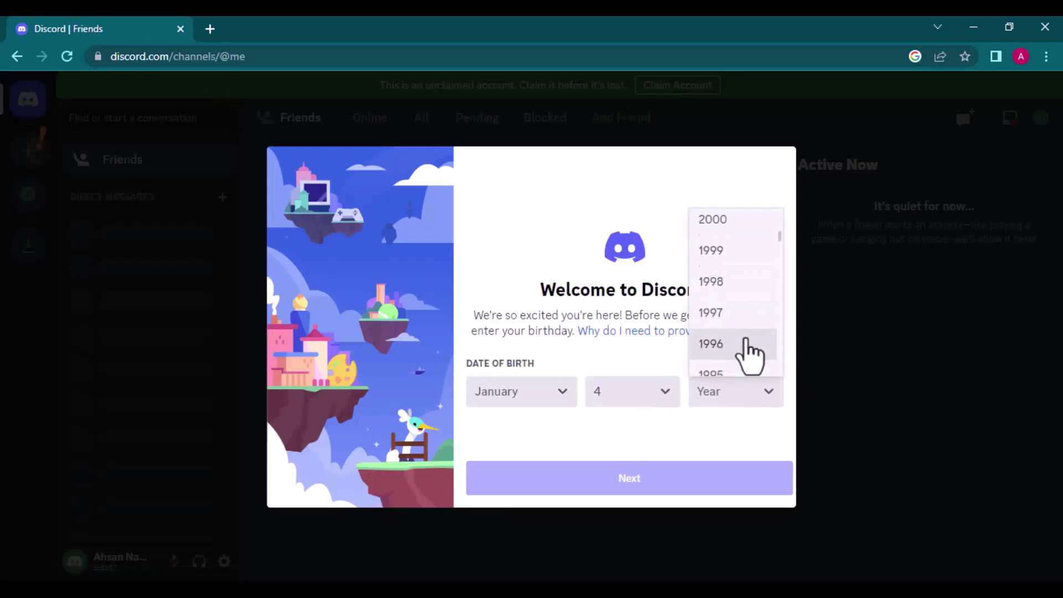
Step: Confirm the date of birth, dismiss the create-server prompt, and clear the sign-up notices
click(720, 353)
click(655, 483)
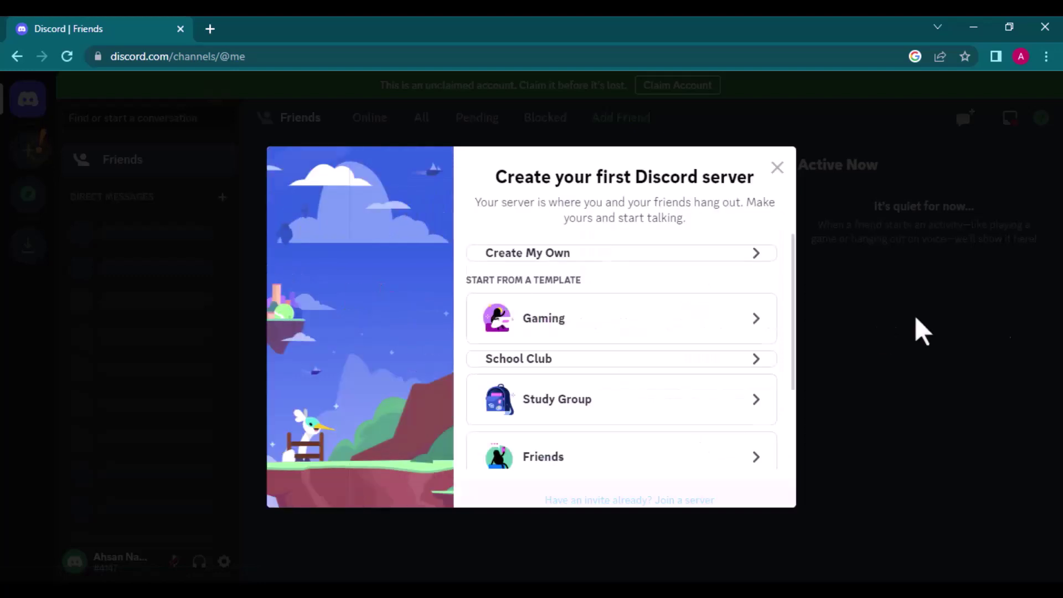
click(776, 169)
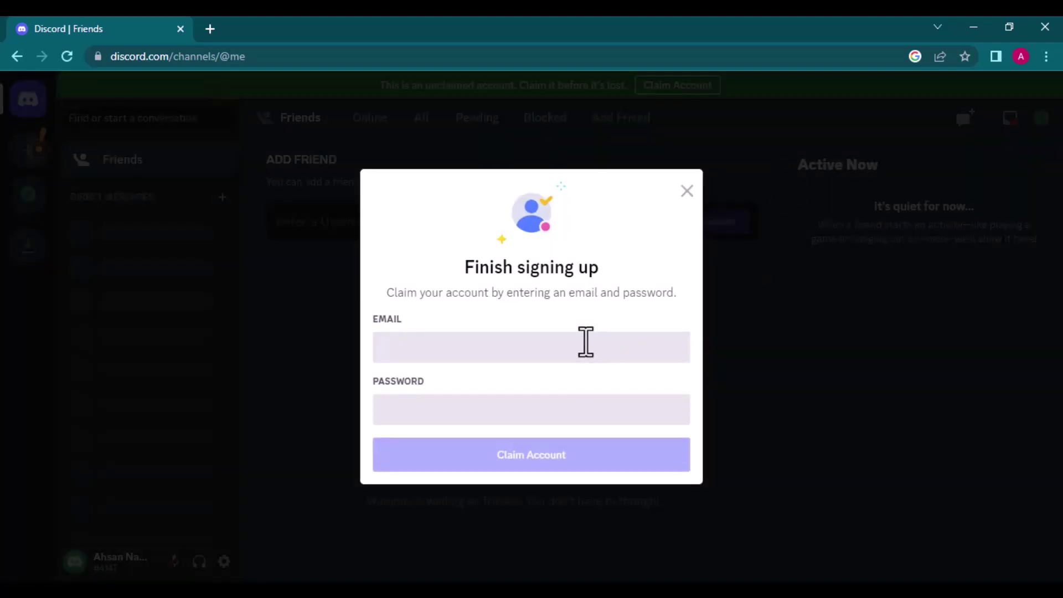
click(551, 350)
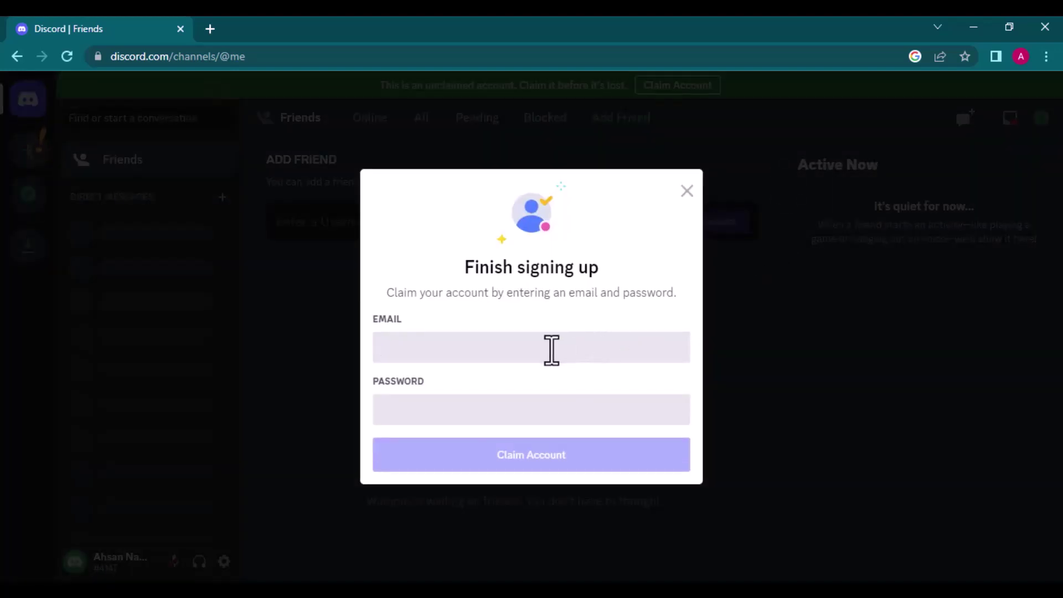
click(687, 191)
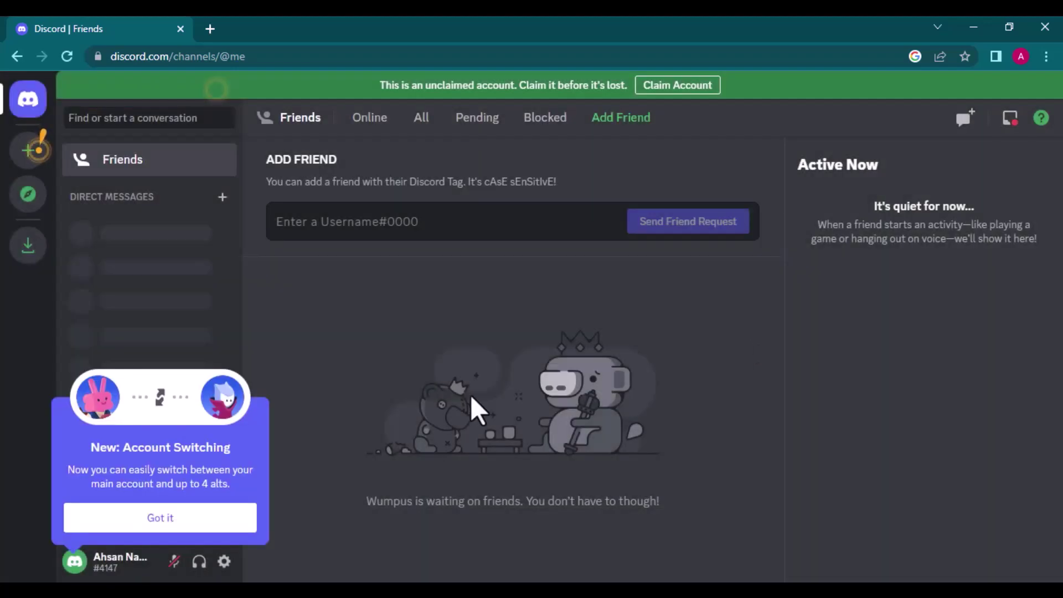
click(221, 520)
click(182, 514)
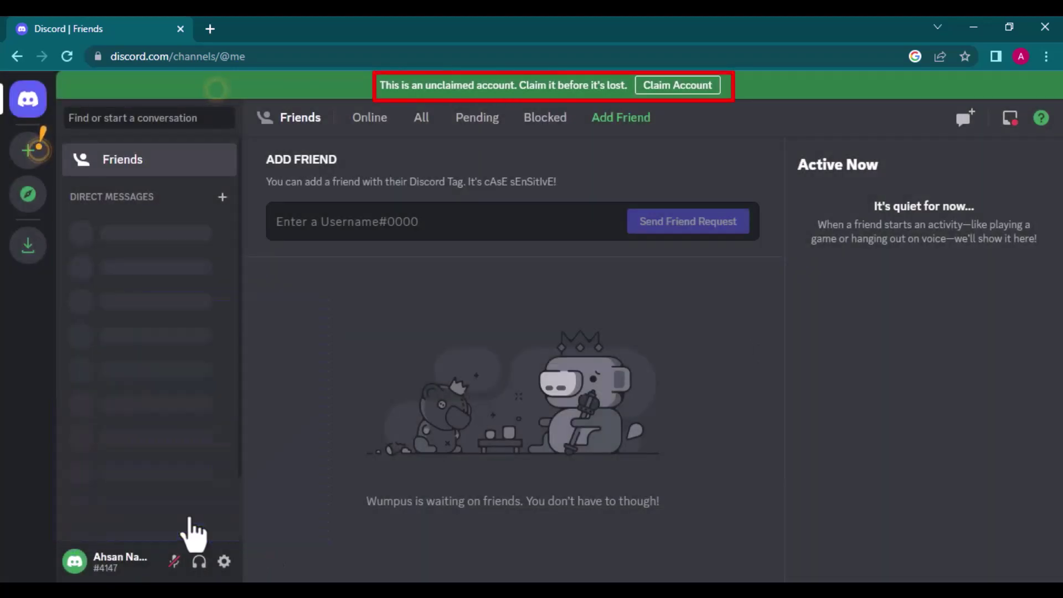
Step: Claim the account with the pasted e-mail and a password, declining to save the password
click(673, 86)
click(414, 344)
key(ctrl+v)
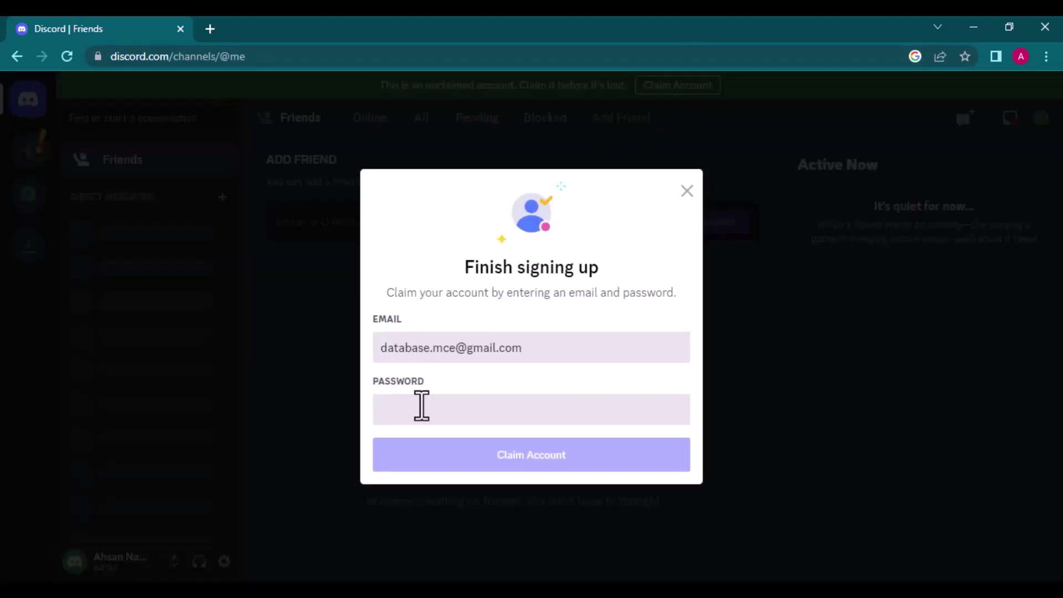
click(474, 414)
text(*********)
key(Return)
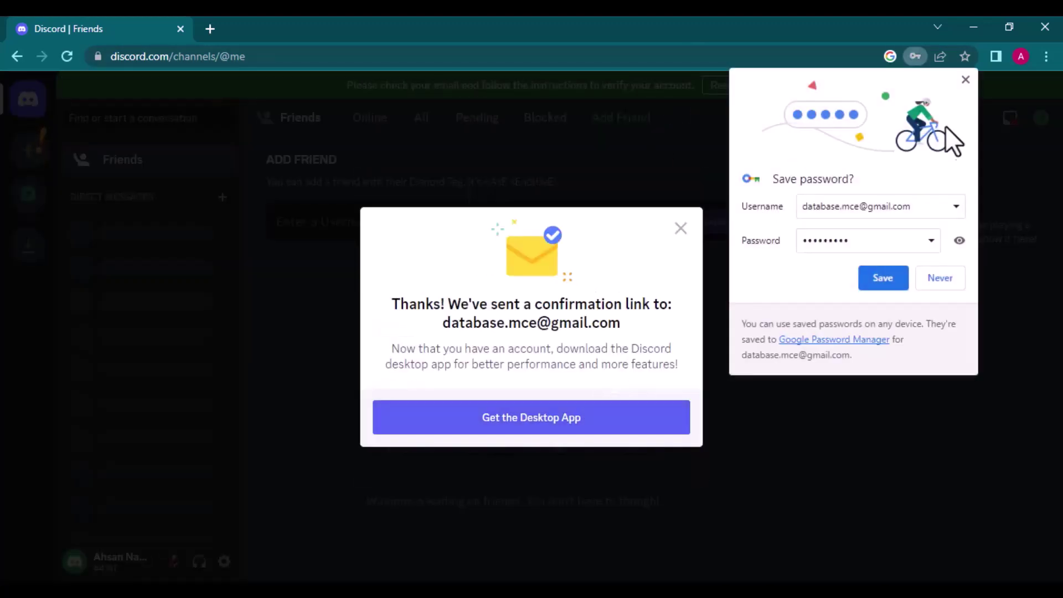
click(964, 81)
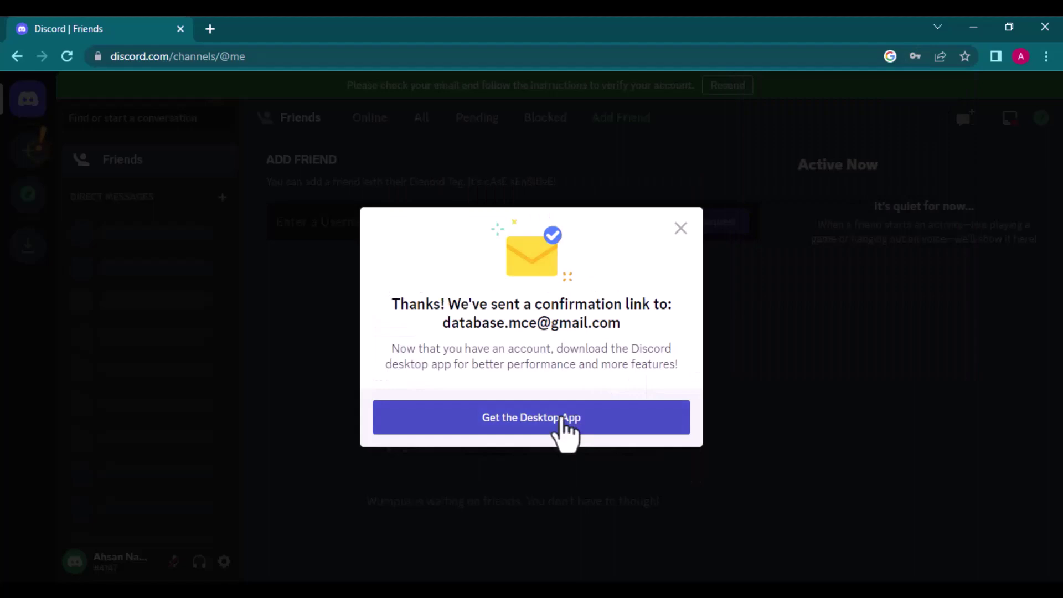
click(681, 228)
Step: Verify the Discord e-mail address through the verification message in Gmail
click(210, 28)
click(404, 242)
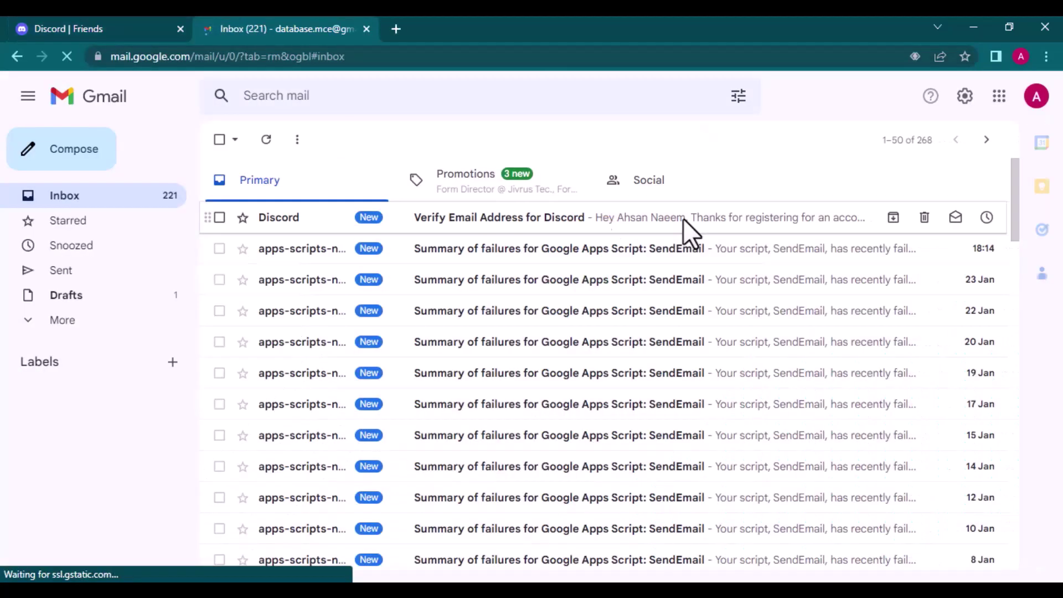
click(683, 219)
click(619, 522)
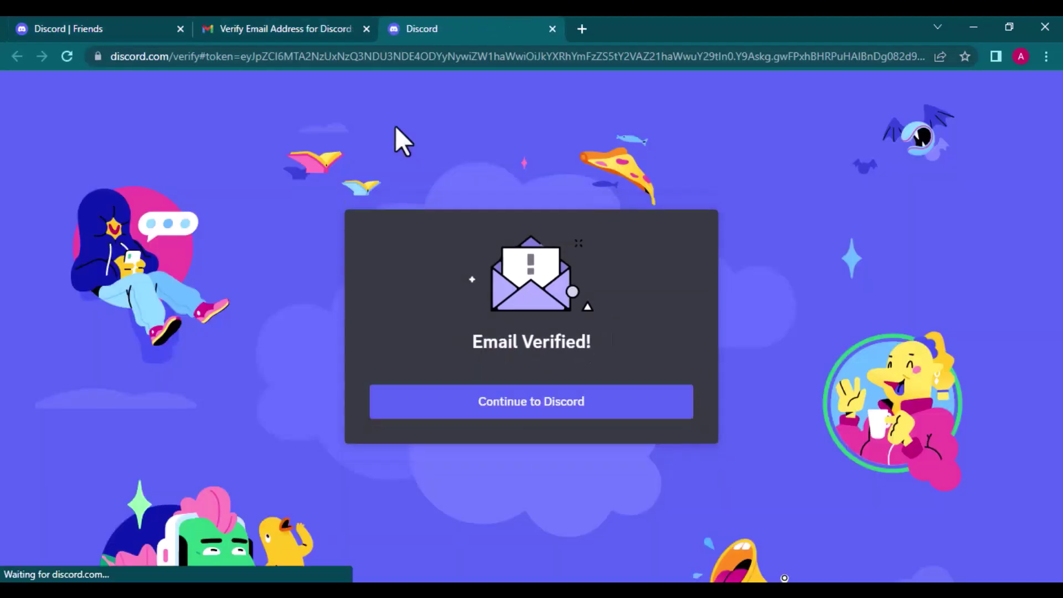
click(481, 404)
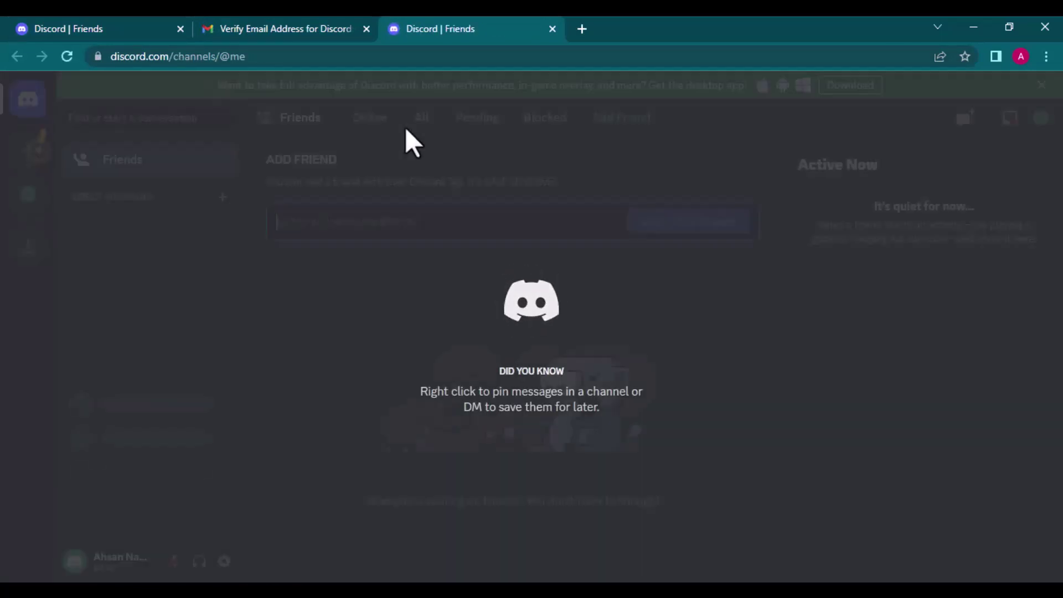
Step: Close the Gmail and old Discord tabs and start a fresh tab
click(366, 28)
click(180, 29)
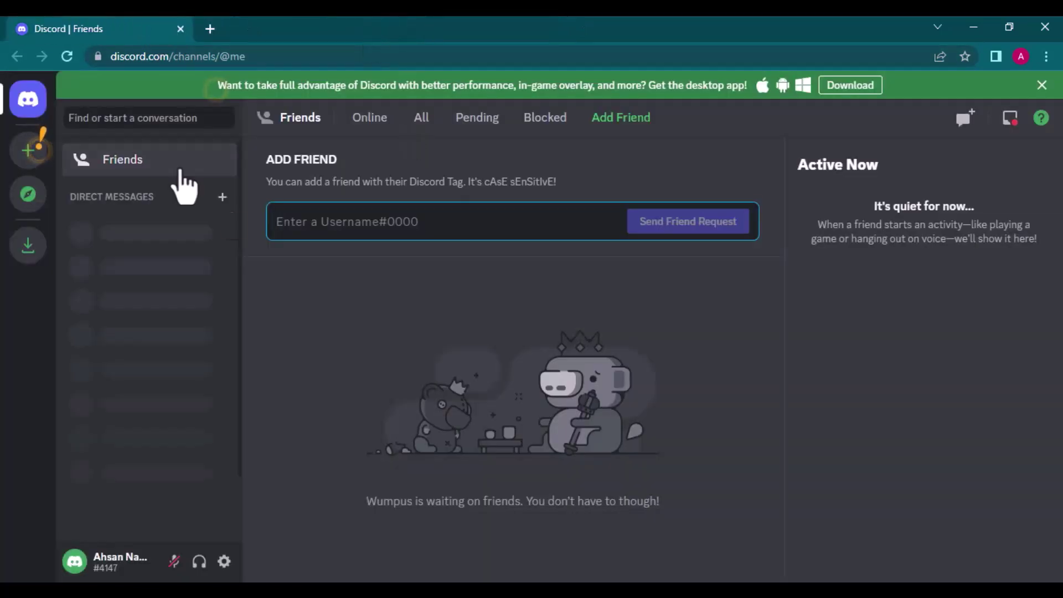
click(210, 29)
Step: Search Google for midjourney, join the beta from midjourney.com, and accept the server invite
click(401, 341)
text(midjourney)
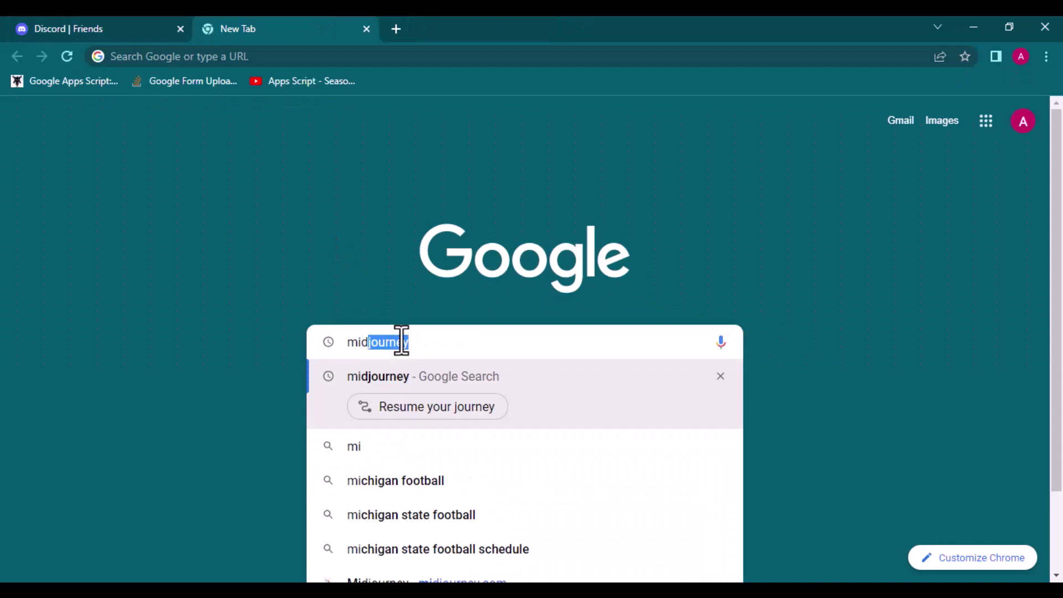
click(386, 377)
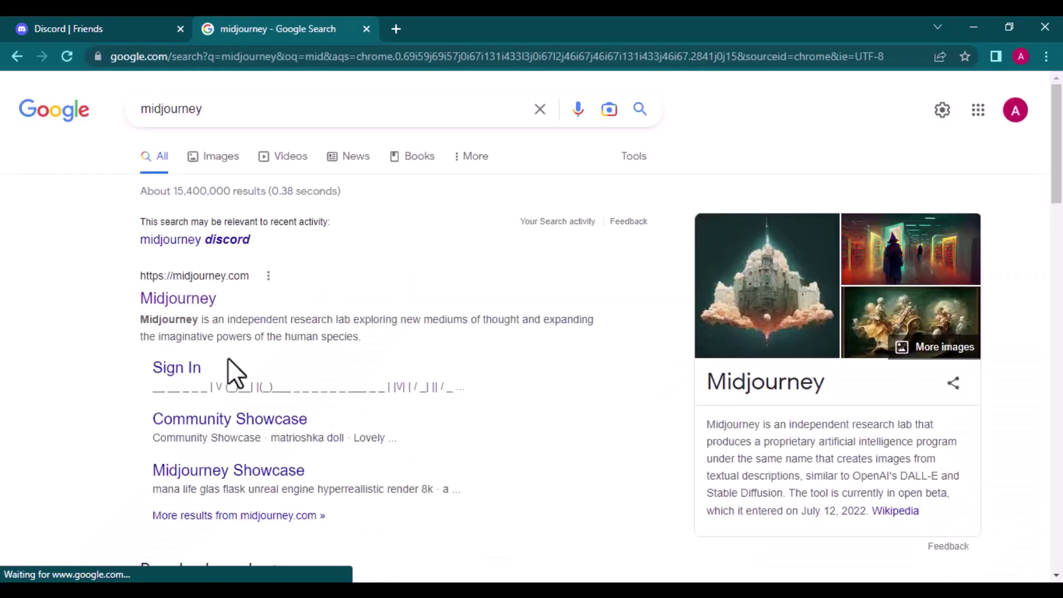
click(191, 308)
click(394, 432)
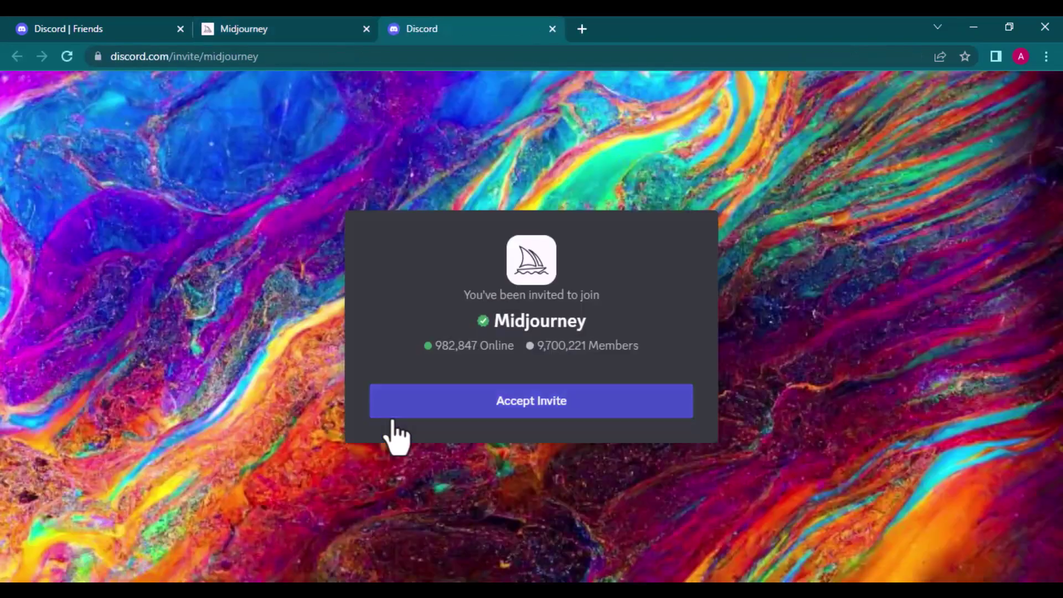
click(392, 411)
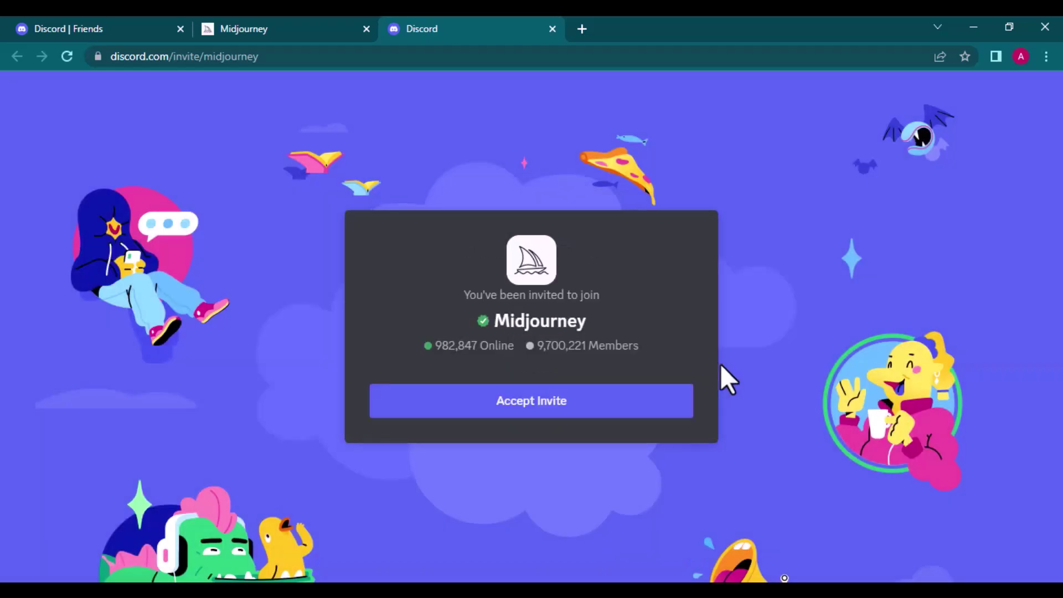
click(691, 398)
Step: Pass the sunflower image captcha to finish joining the Midjourney server
click(454, 399)
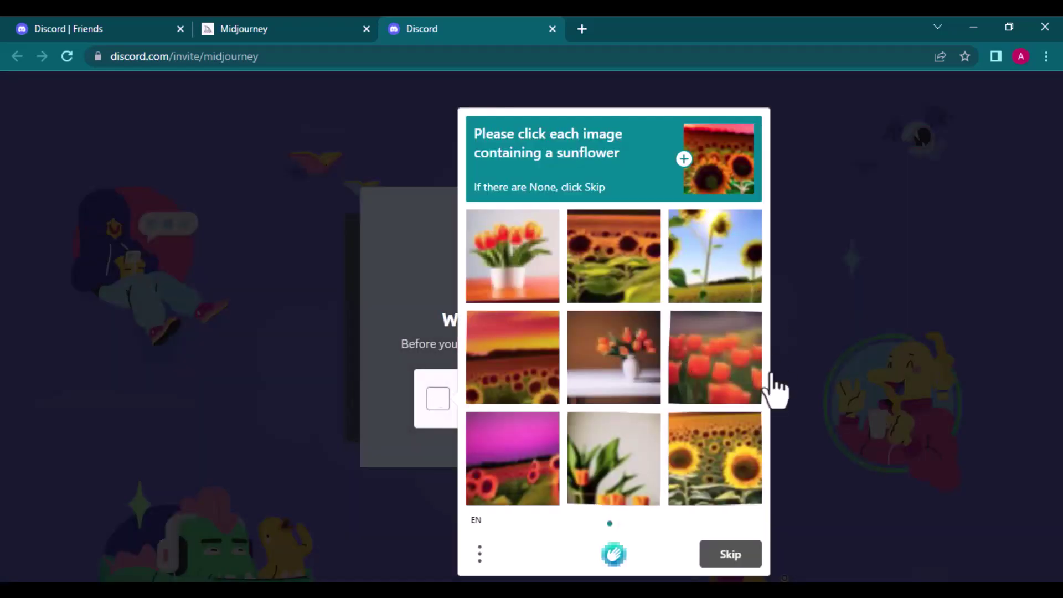
click(520, 484)
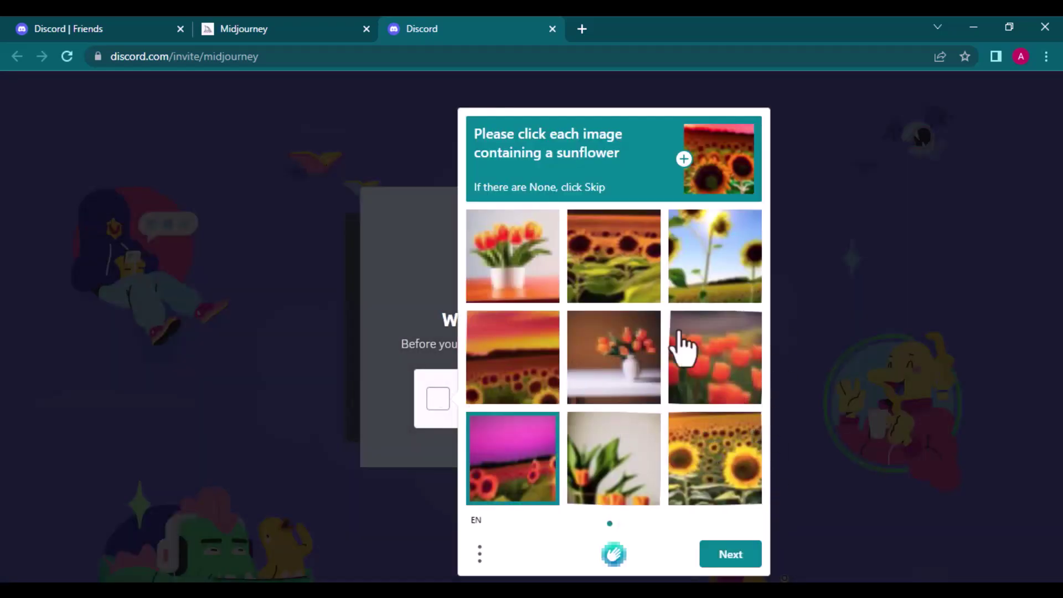
click(715, 274)
click(633, 280)
click(512, 357)
click(714, 459)
click(730, 554)
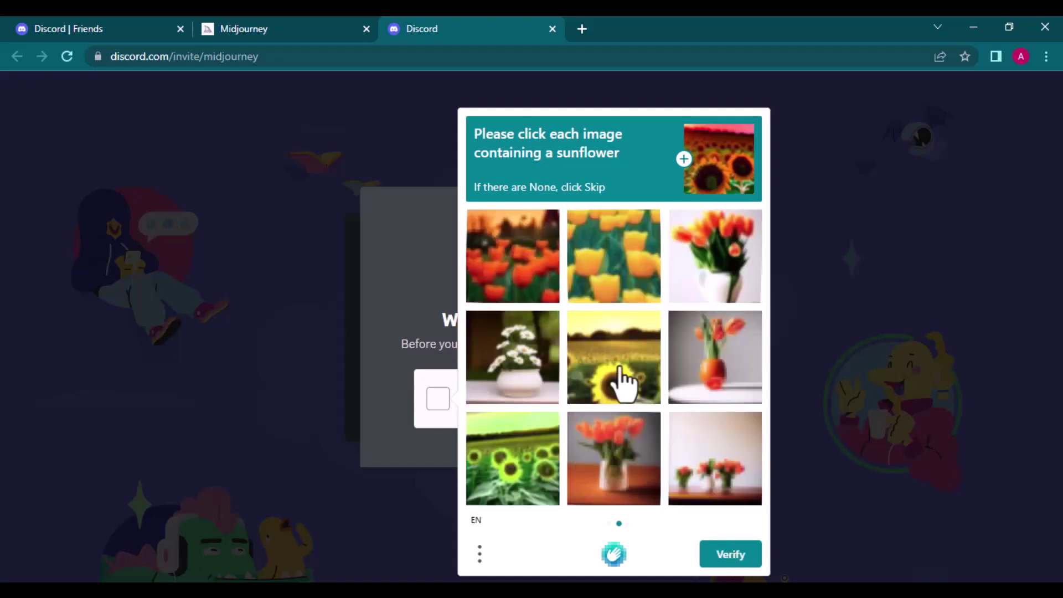
click(622, 379)
click(526, 474)
click(731, 554)
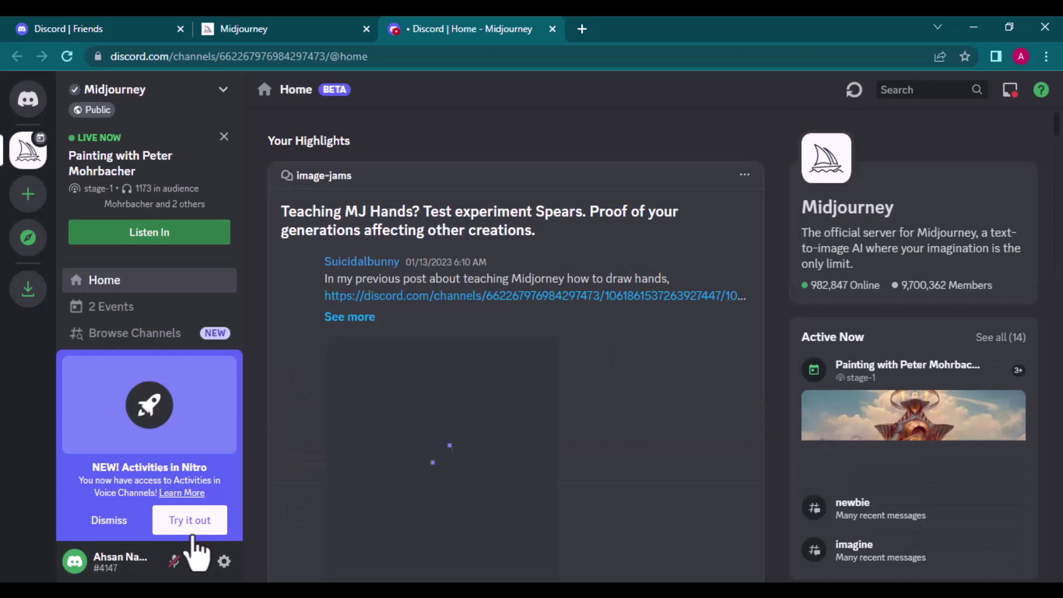
Step: Close the extra Friends tabs and browse the image grids in the #newbies-45 channel
click(108, 521)
click(366, 29)
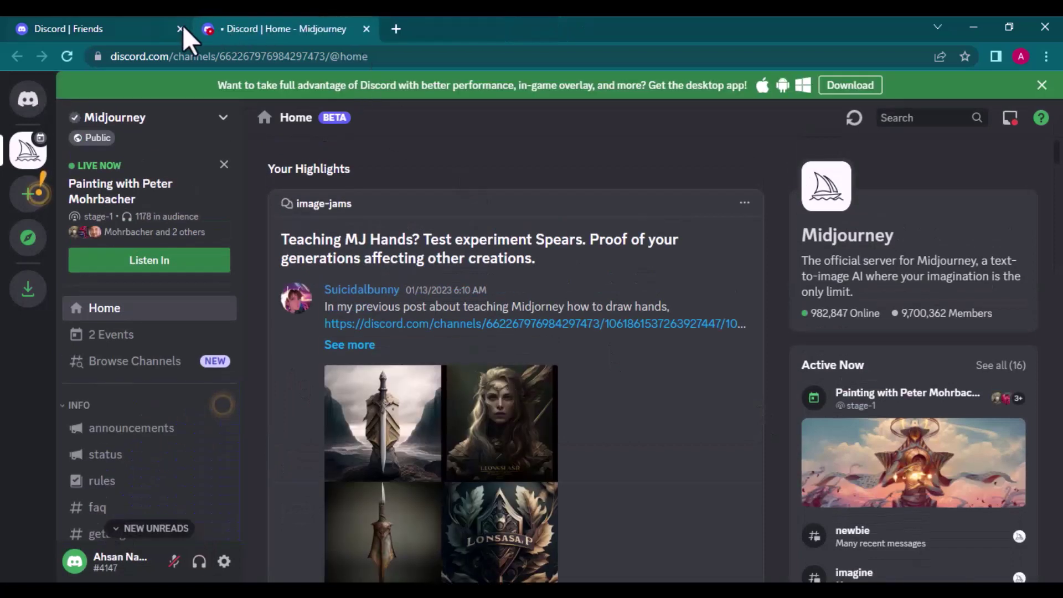
click(179, 29)
scroll(141, 368, down, 3)
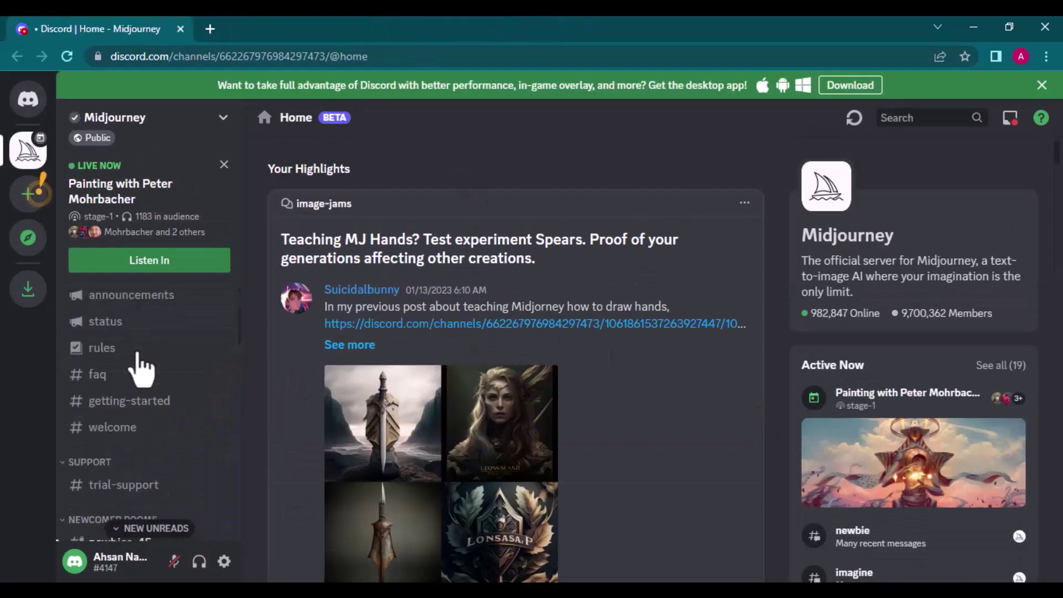
scroll(141, 368, down, 3)
click(124, 368)
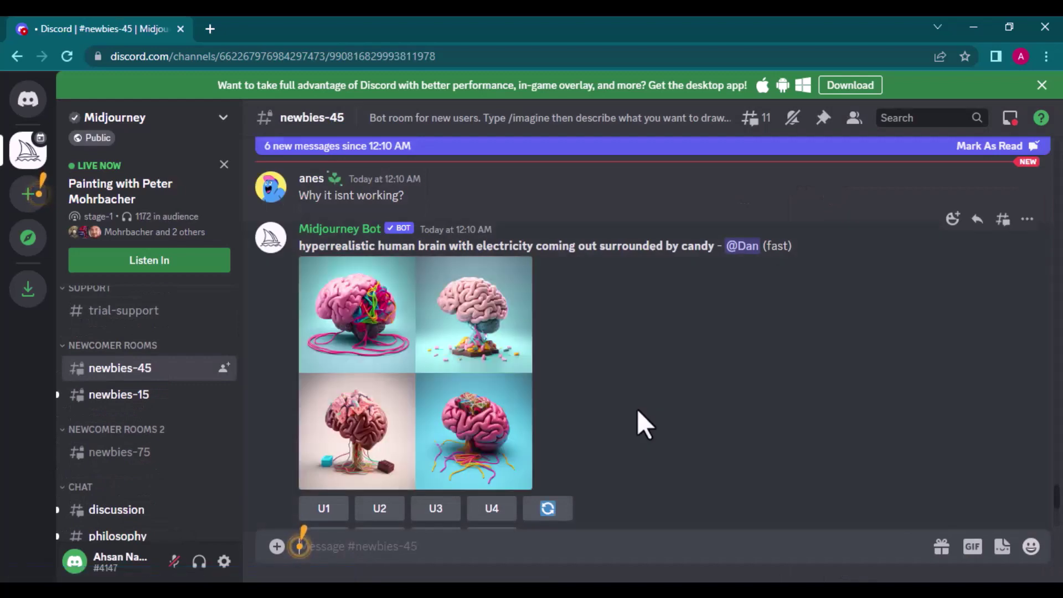
scroll(636, 409, up, 15)
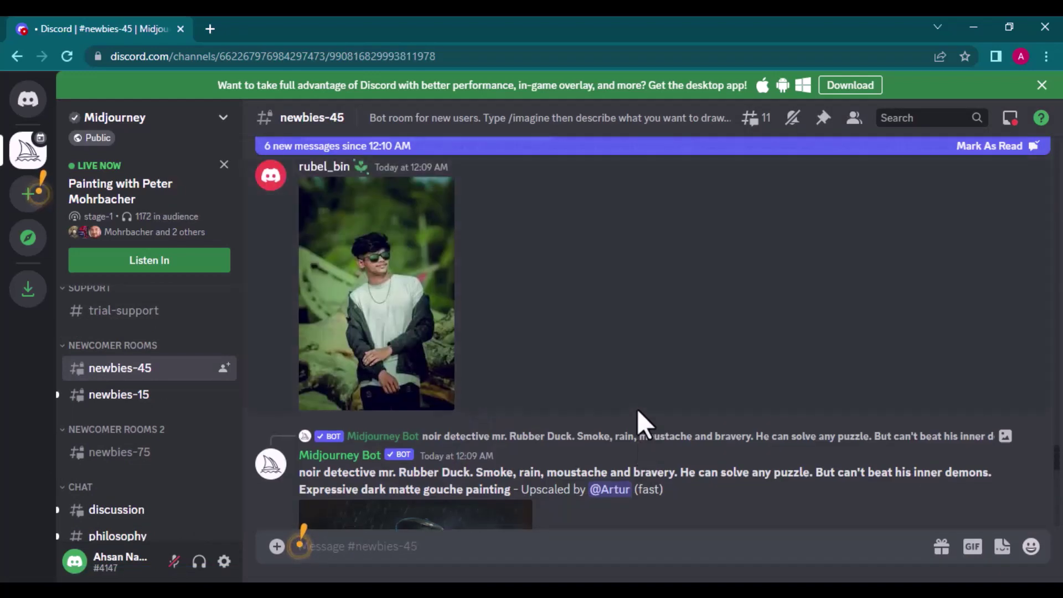
scroll(636, 410, up, 15)
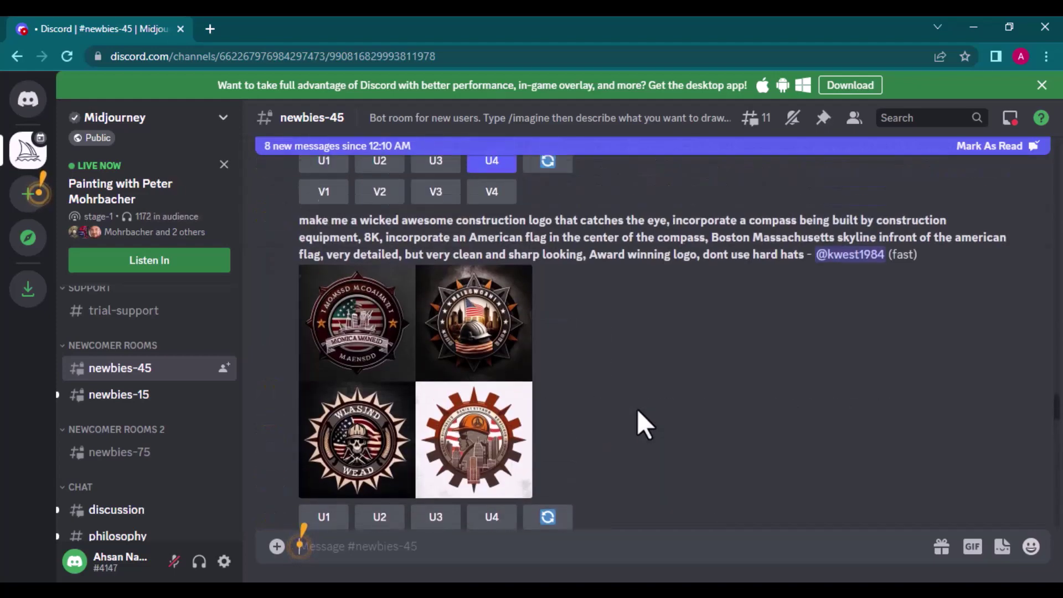
scroll(651, 420, down, 10)
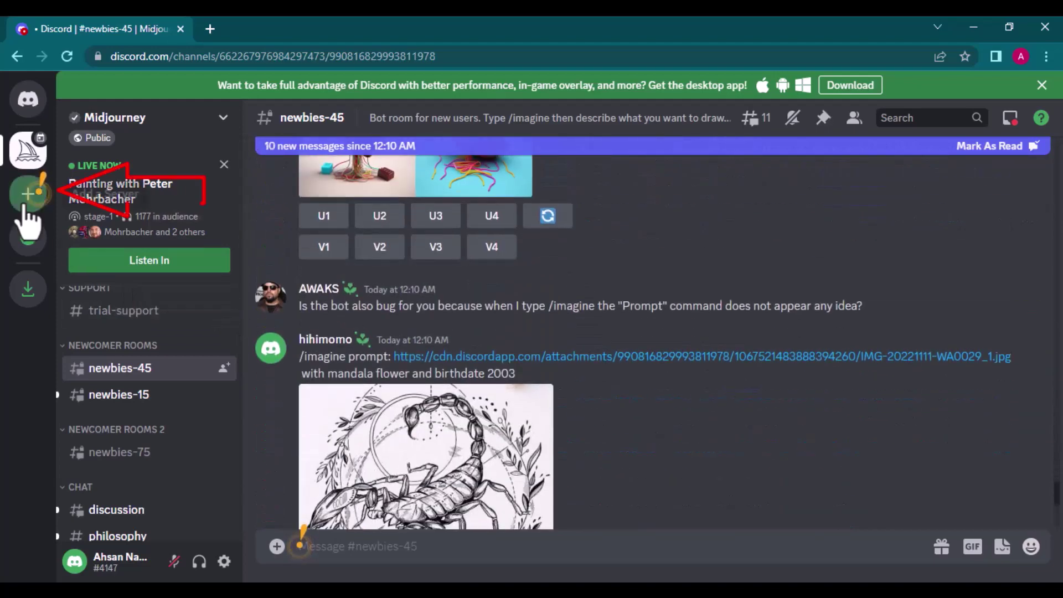
Step: Create a 'for me and my friends' server named 'Learning Orbis' and skip the App Directory intro
click(25, 208)
click(536, 248)
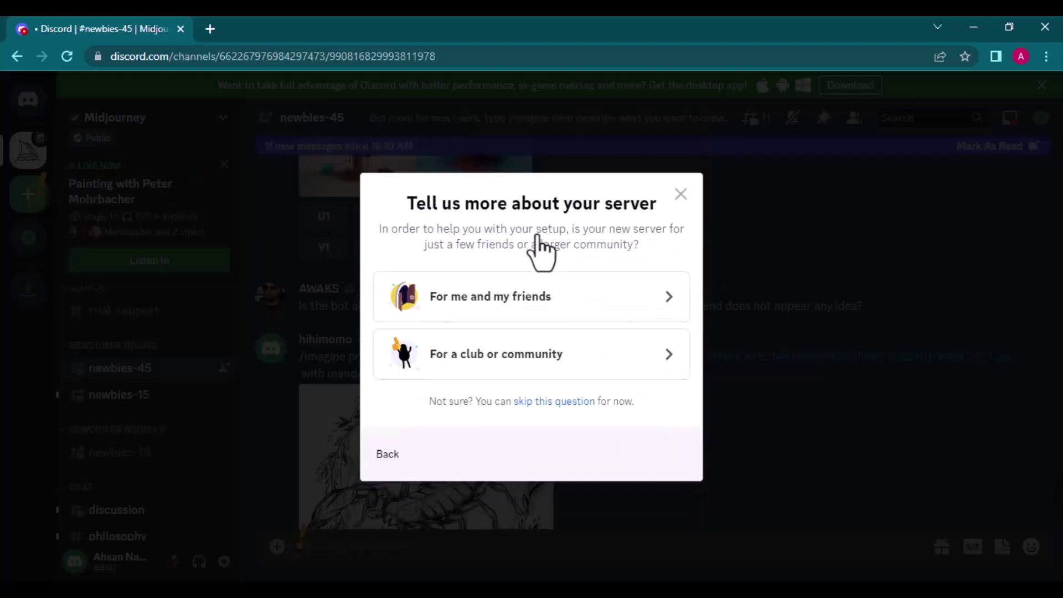
click(570, 315)
drag(548, 379, 287, 385)
text(L)
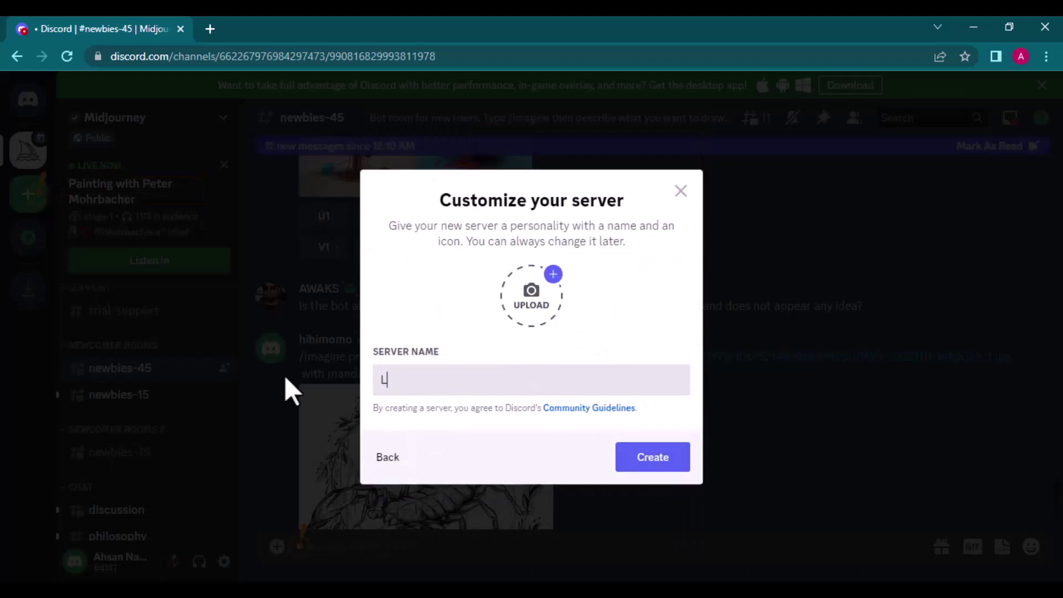
text(earning Orbis)
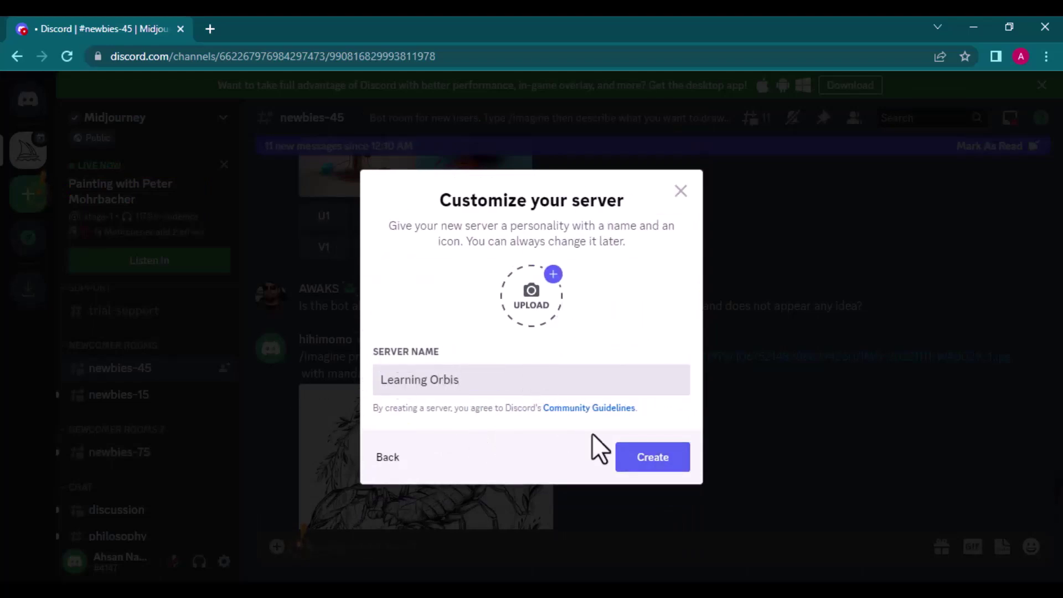
click(631, 457)
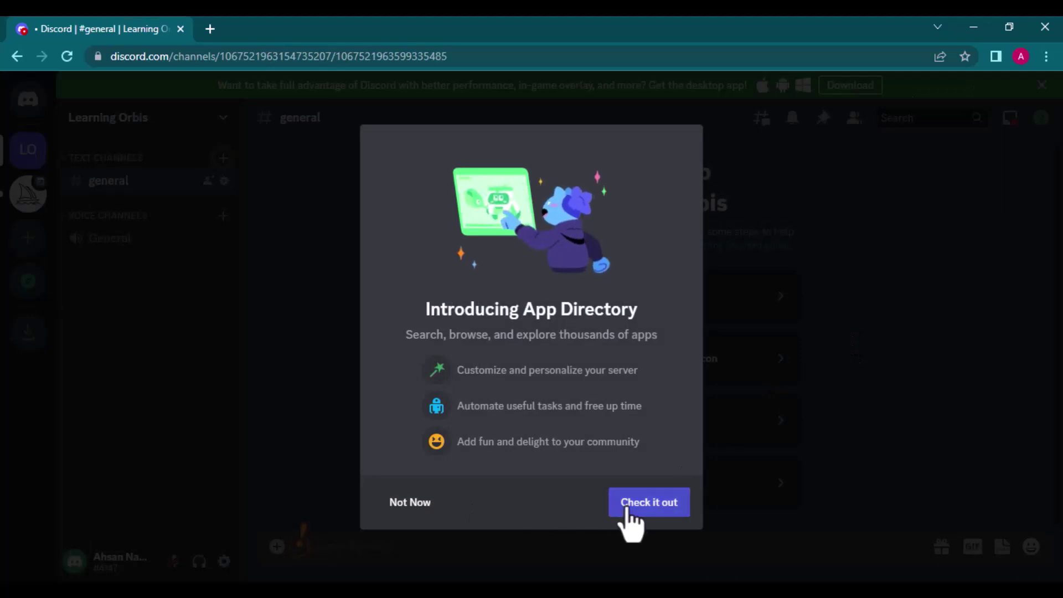
click(410, 502)
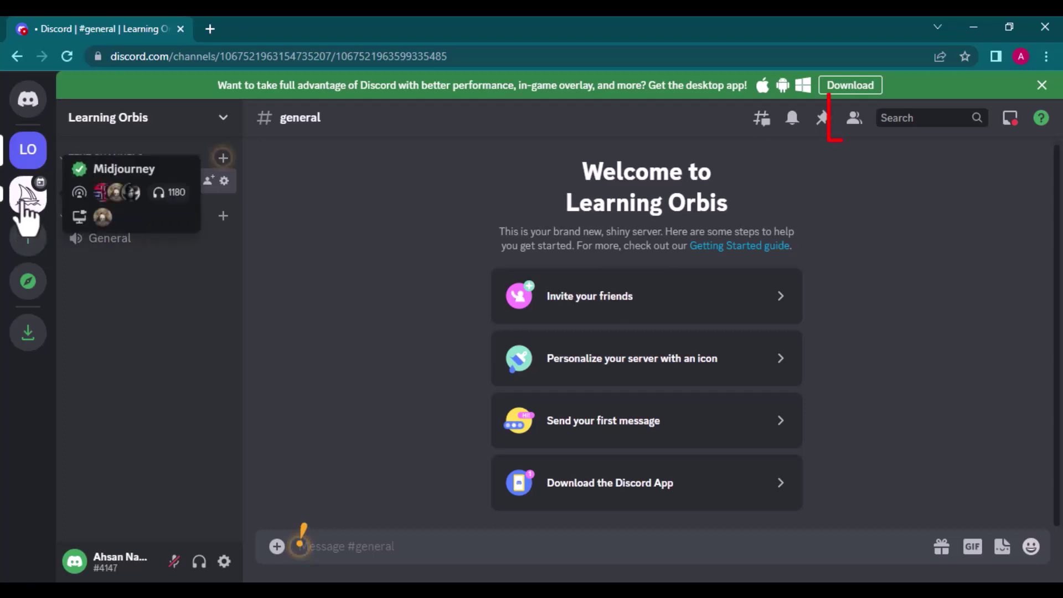
click(27, 195)
click(854, 118)
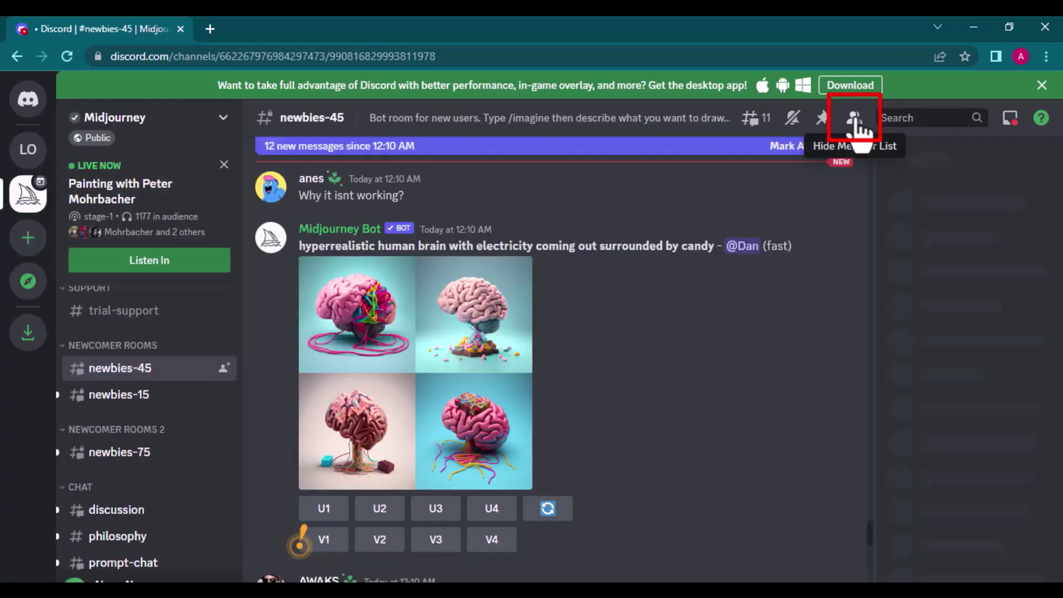
scroll(1015, 374, down, 2)
click(966, 381)
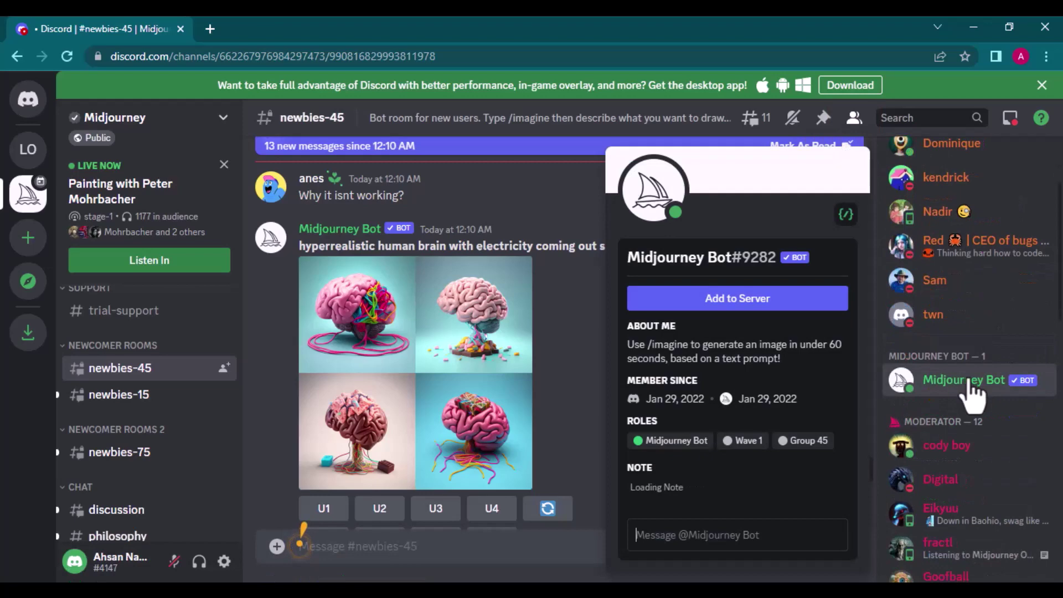
click(786, 302)
Step: Authorize the bot for the Learning Orbis server and pass the verification check
click(650, 407)
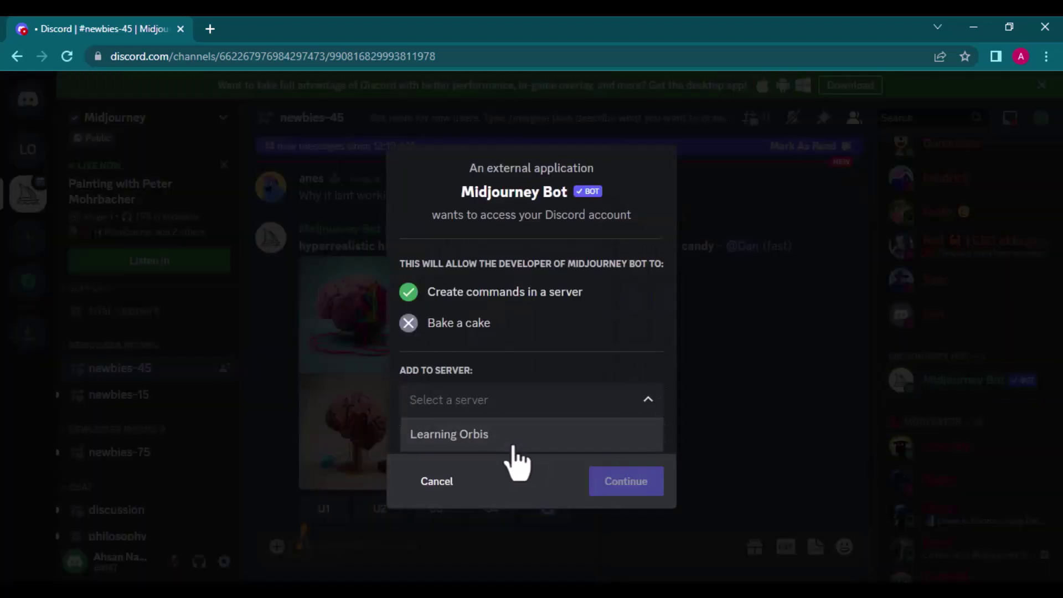
click(512, 436)
click(626, 483)
scroll(626, 487, down, 3)
click(626, 522)
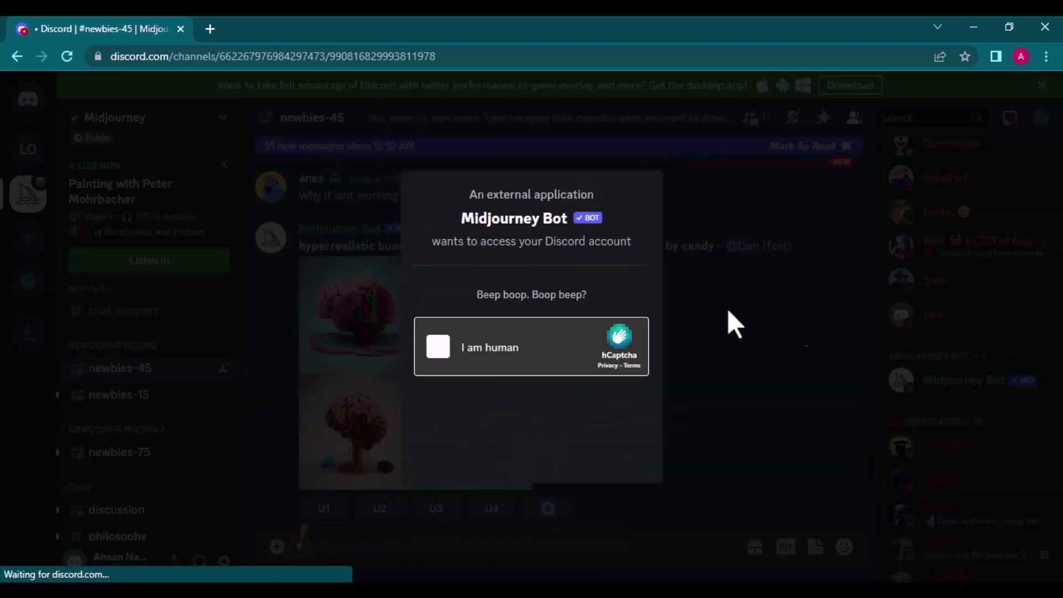
click(530, 327)
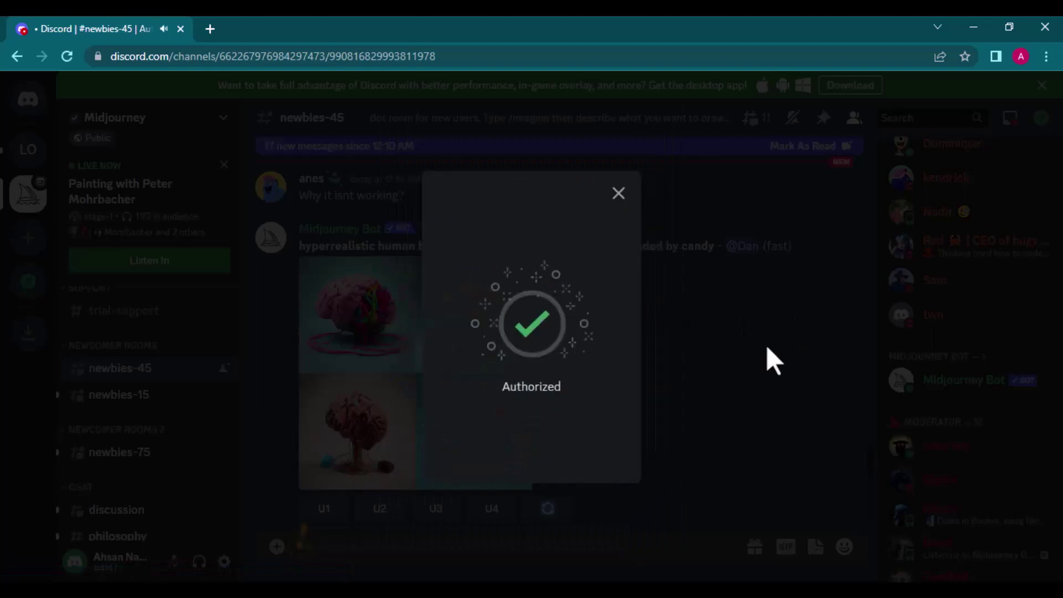
click(618, 193)
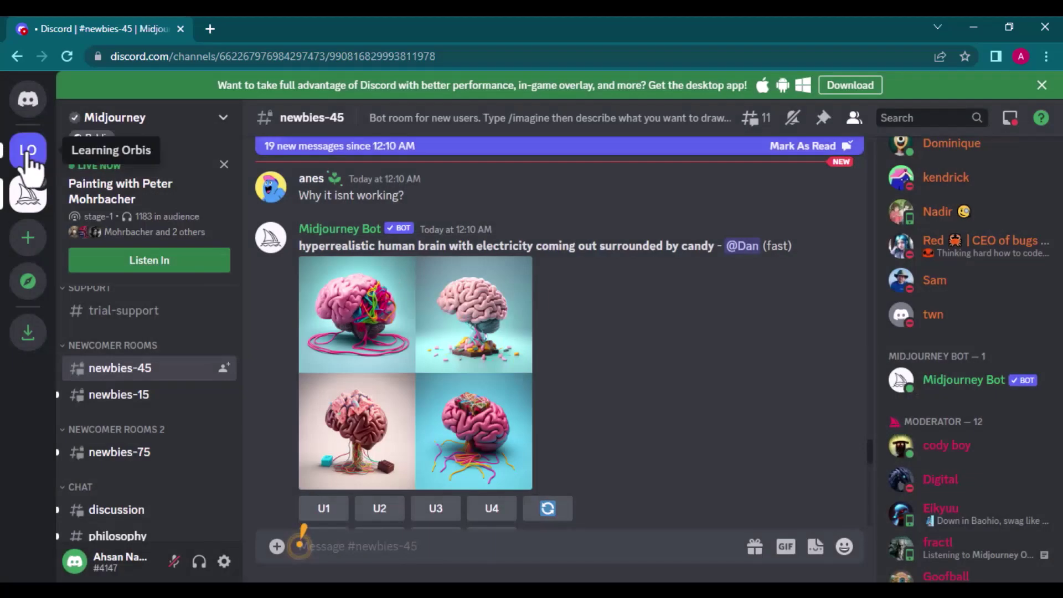
Step: In Learning Orbis, send /imagine with prompt 'phantom' and accept Midjourney's terms of service
click(28, 150)
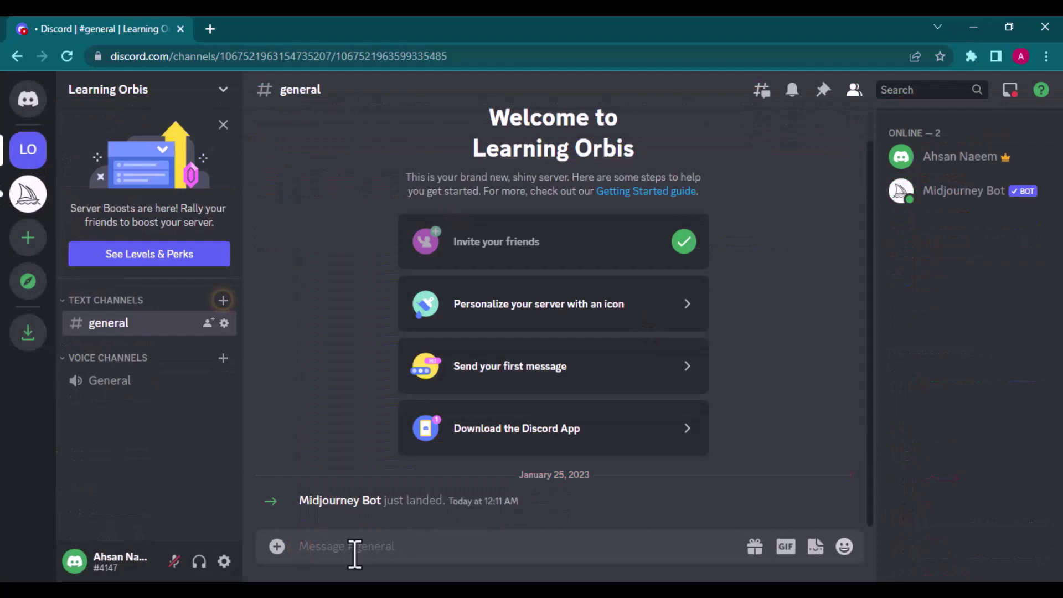
text(/ima)
key(Tab)
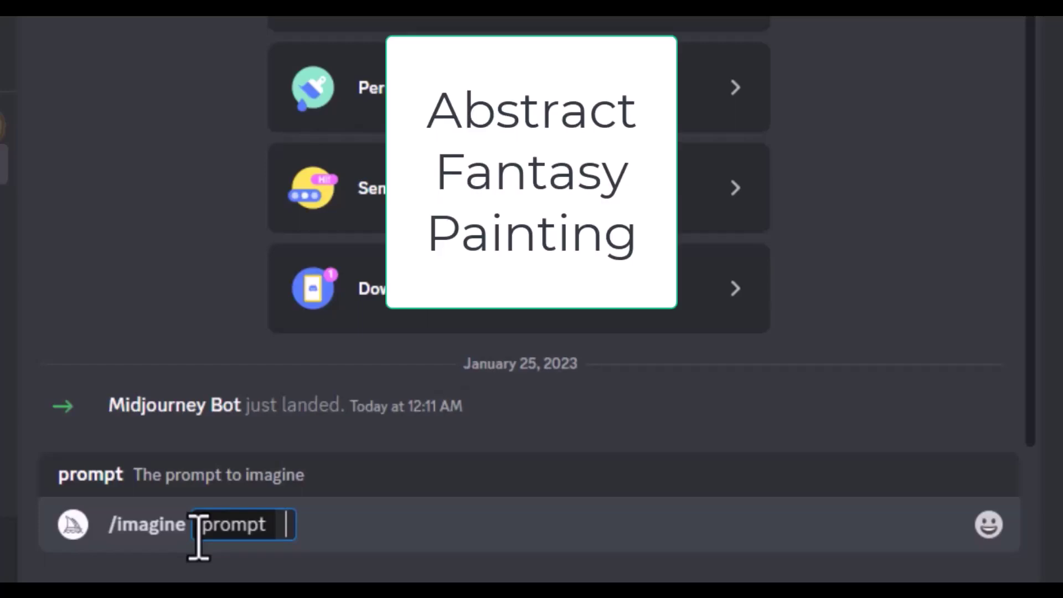
text(phantom)
key(Return)
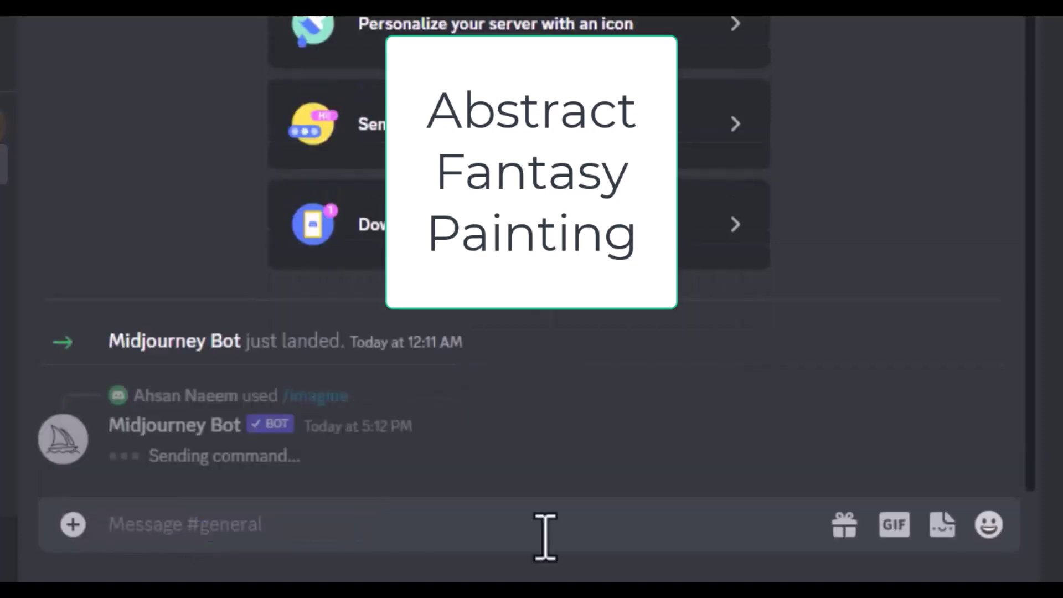
click(162, 416)
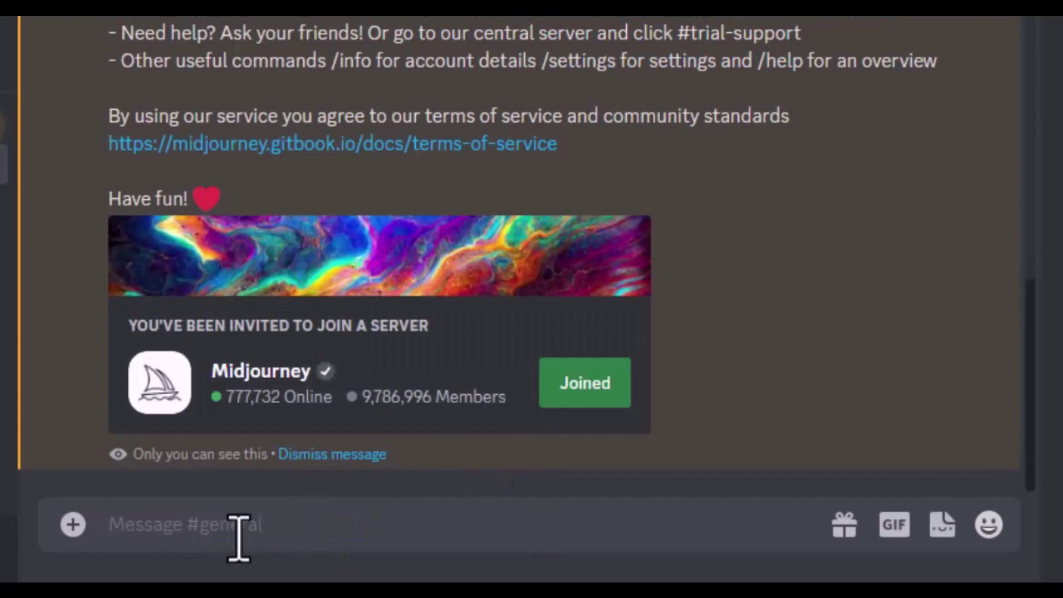
Step: Resend the /imagine prompt 'phantom' so the bot renders its four-image grid
text(/imag)
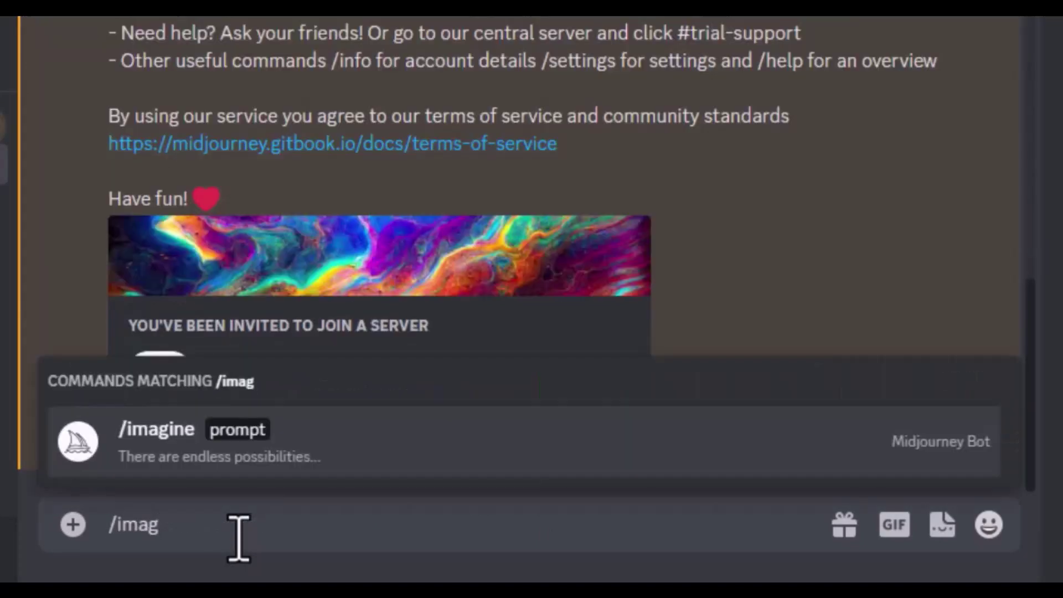
click(161, 448)
text(prompt P)
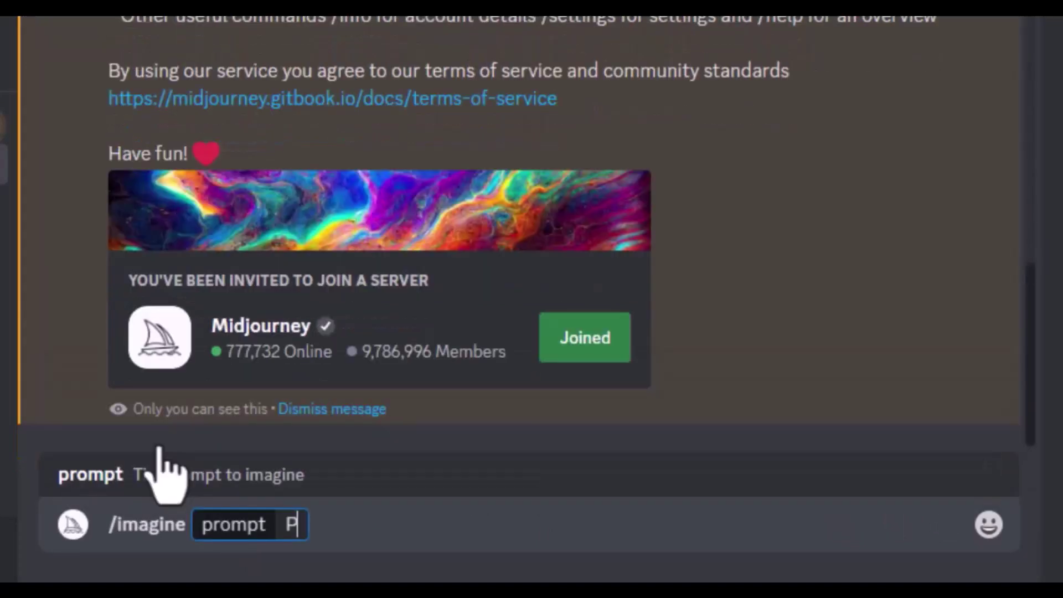
key(BackSpace)
text(phantom)
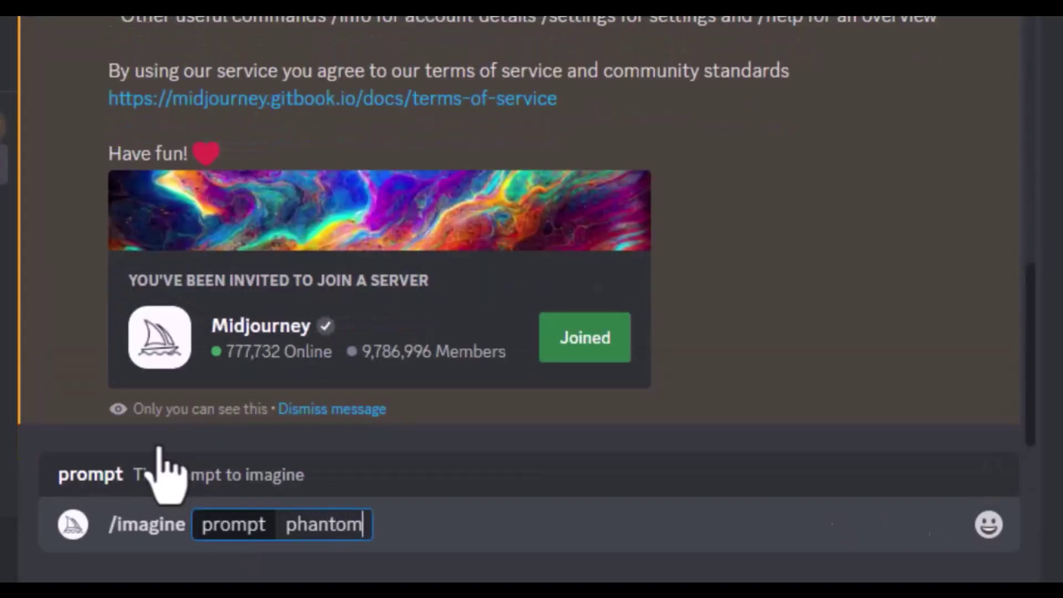
key(Return)
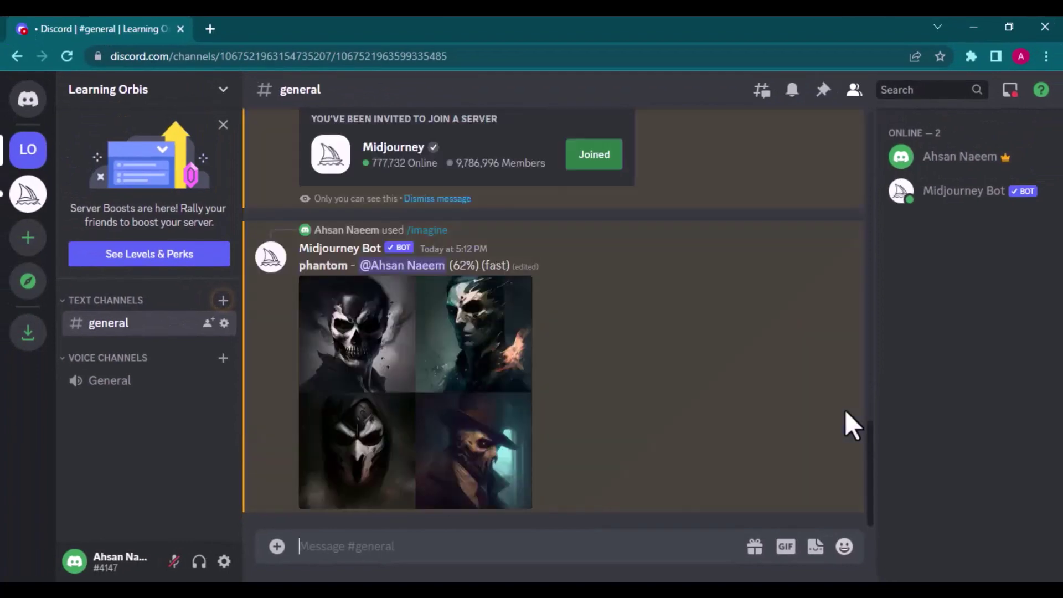
Step: View the phantom grid at full size in the browser, zoomed in, then close that tab
click(526, 399)
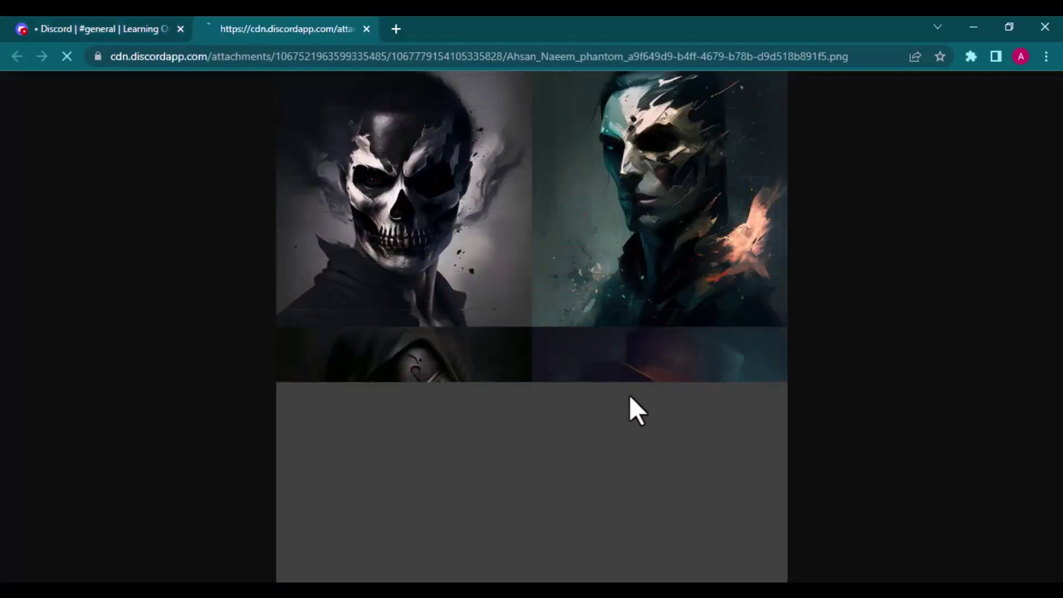
click(442, 169)
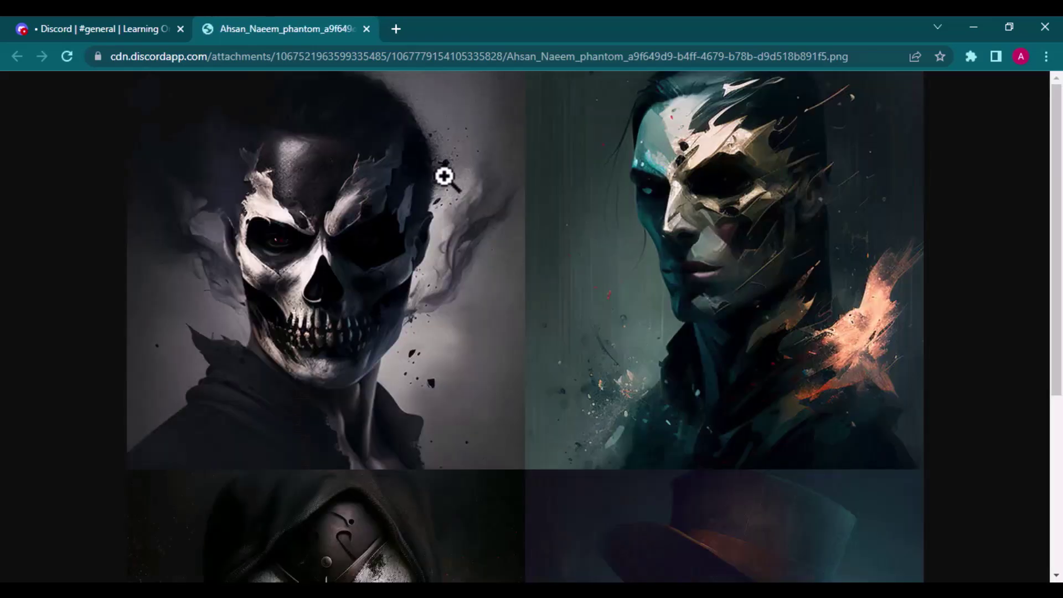
scroll(514, 350, down, 8)
scroll(514, 351, up, 8)
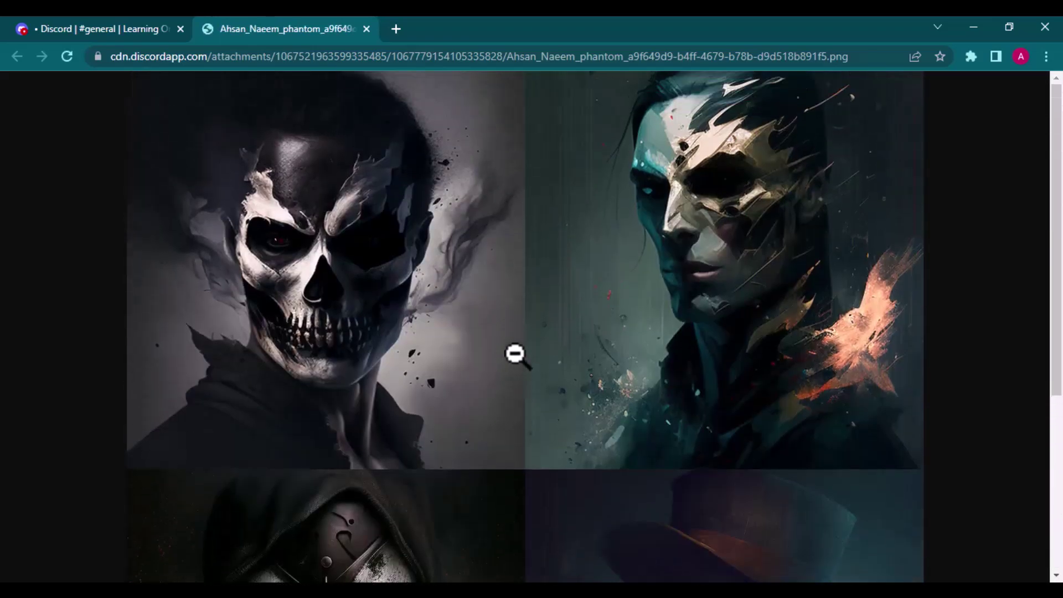
click(367, 29)
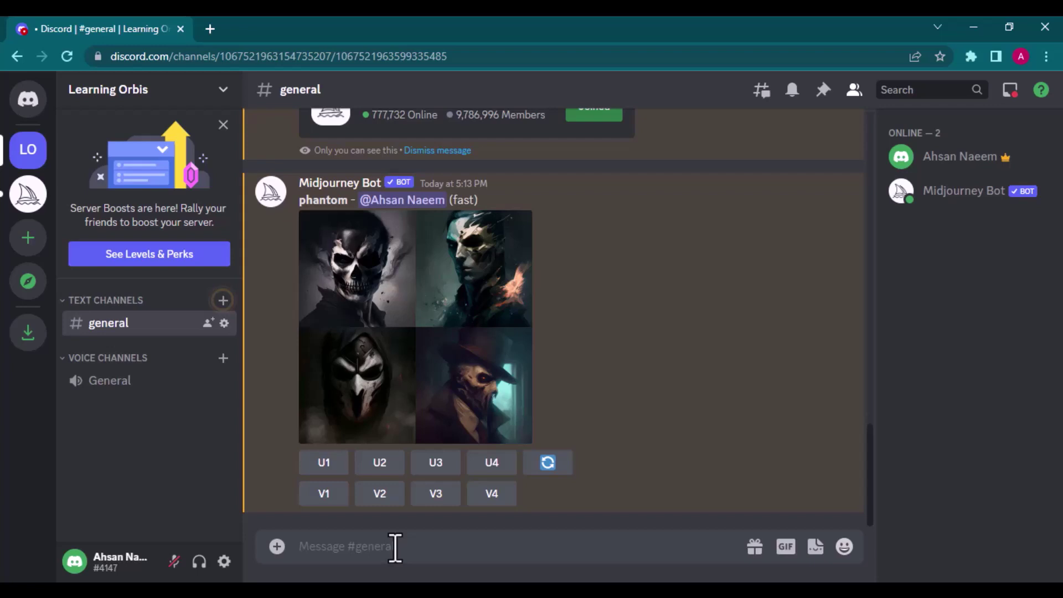
Step: Send /imagine 'phantom RGB' and view the resulting grid at full size
text(/ima)
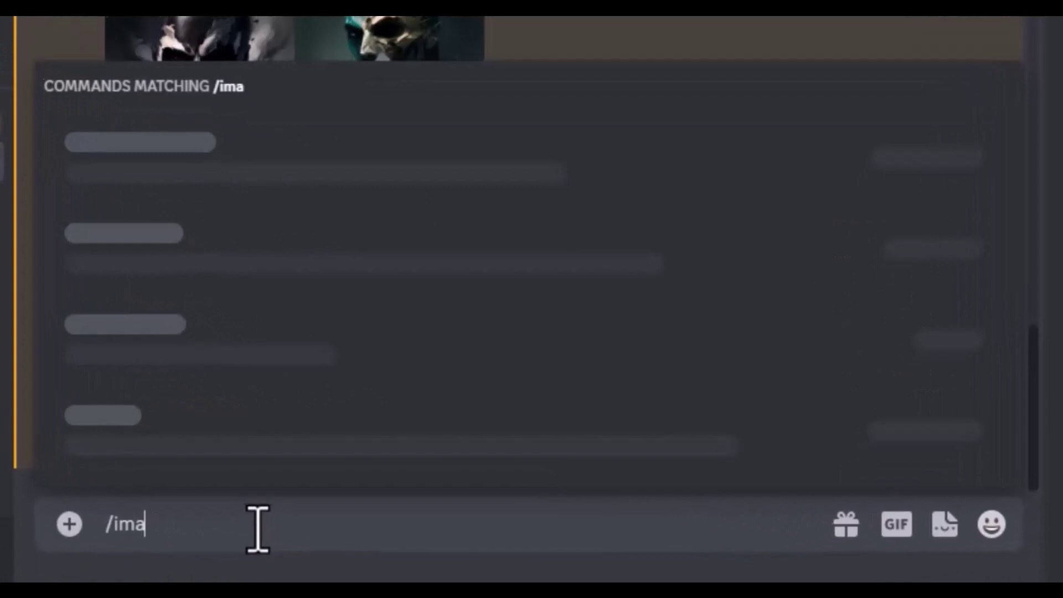
key(Tab)
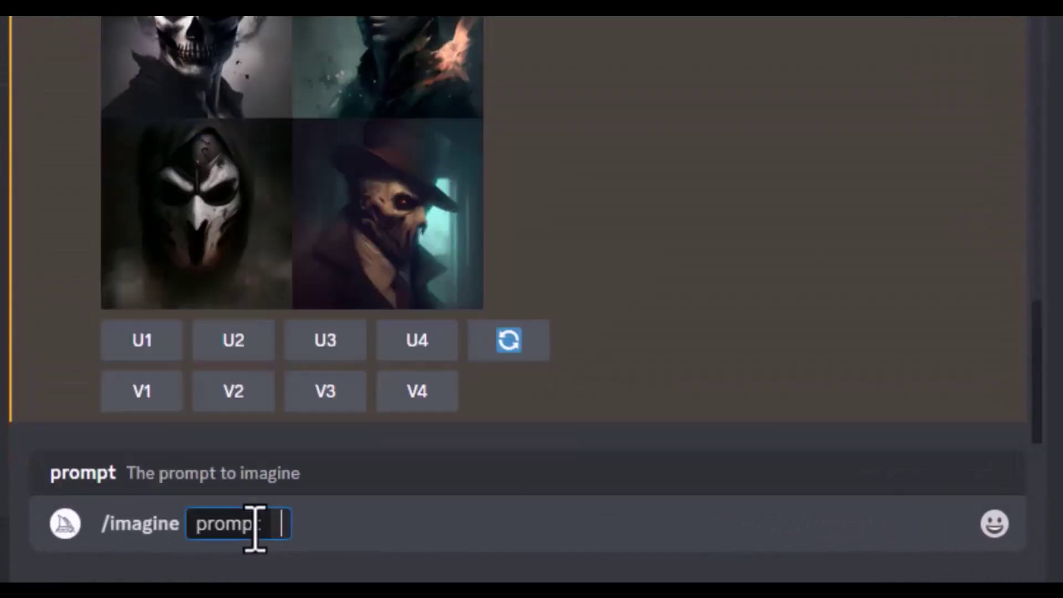
text(phantom RG)
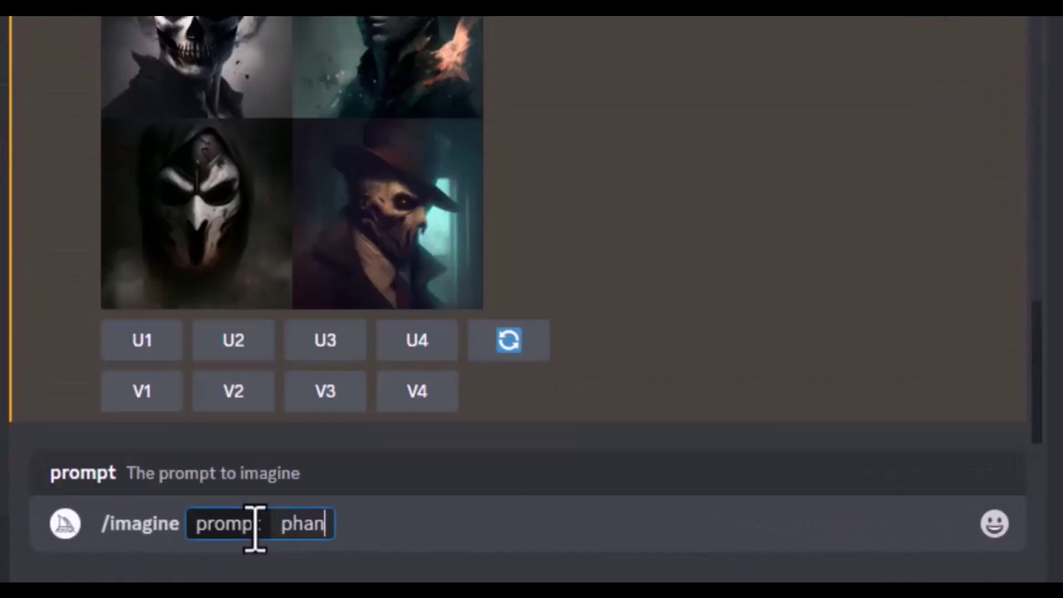
text(B)
key(Return)
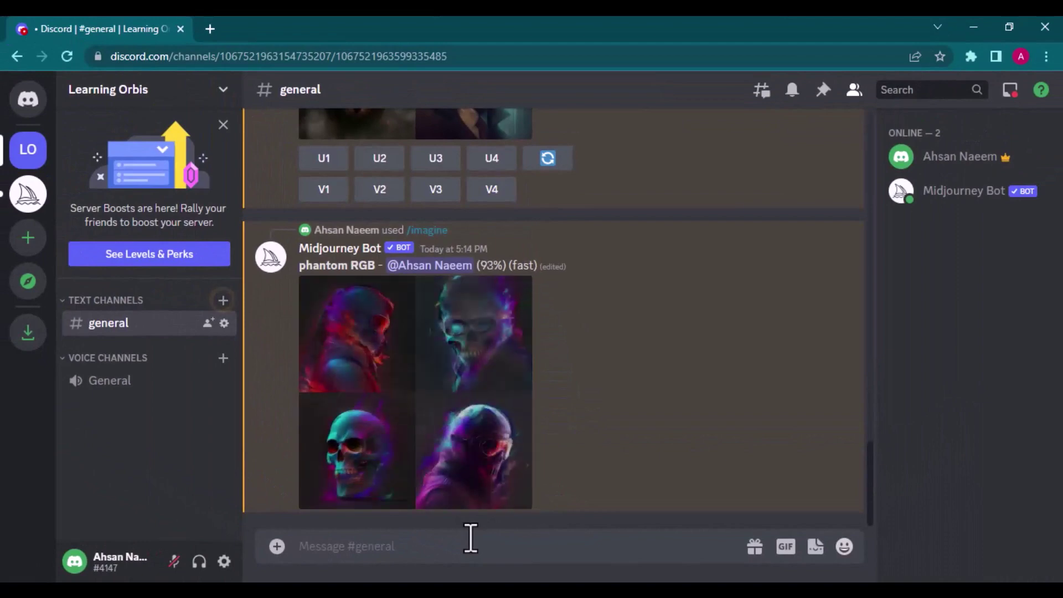
click(482, 356)
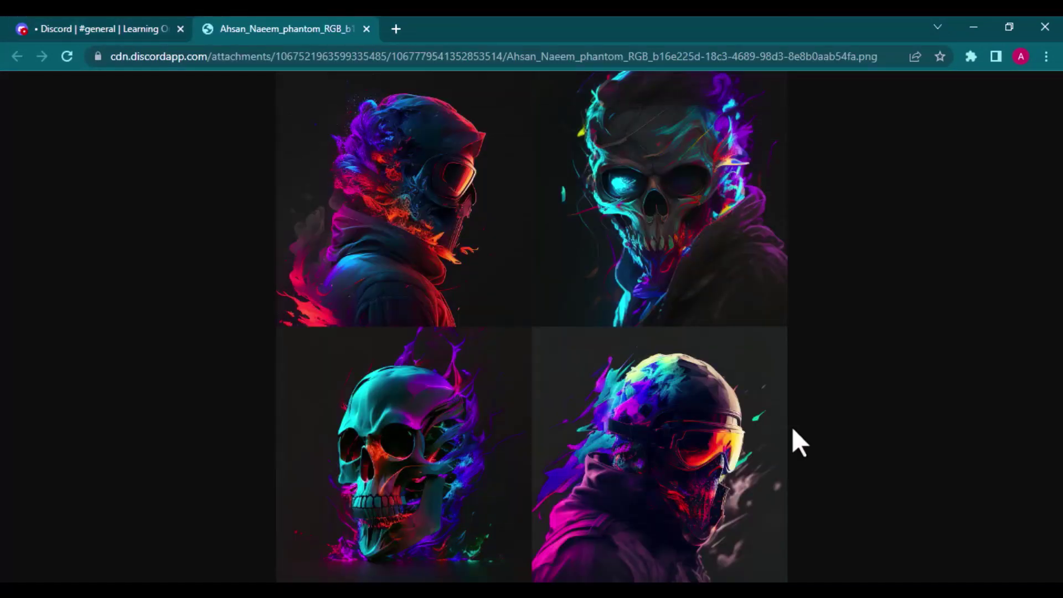
click(366, 28)
Step: Upscale the first image with U1 and view it at full resolution in the browser
click(335, 468)
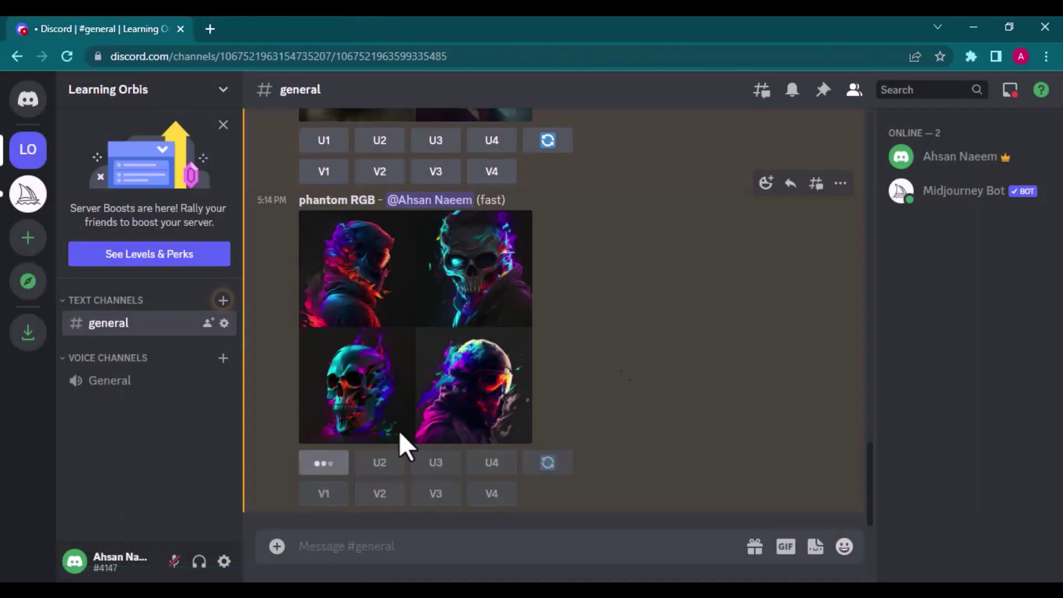
click(430, 321)
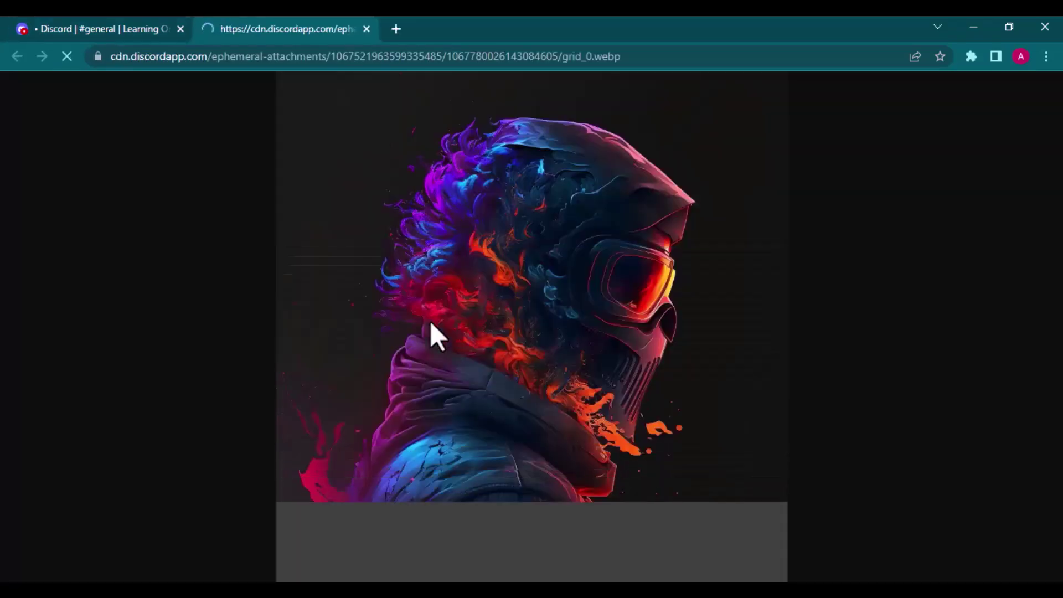
click(431, 321)
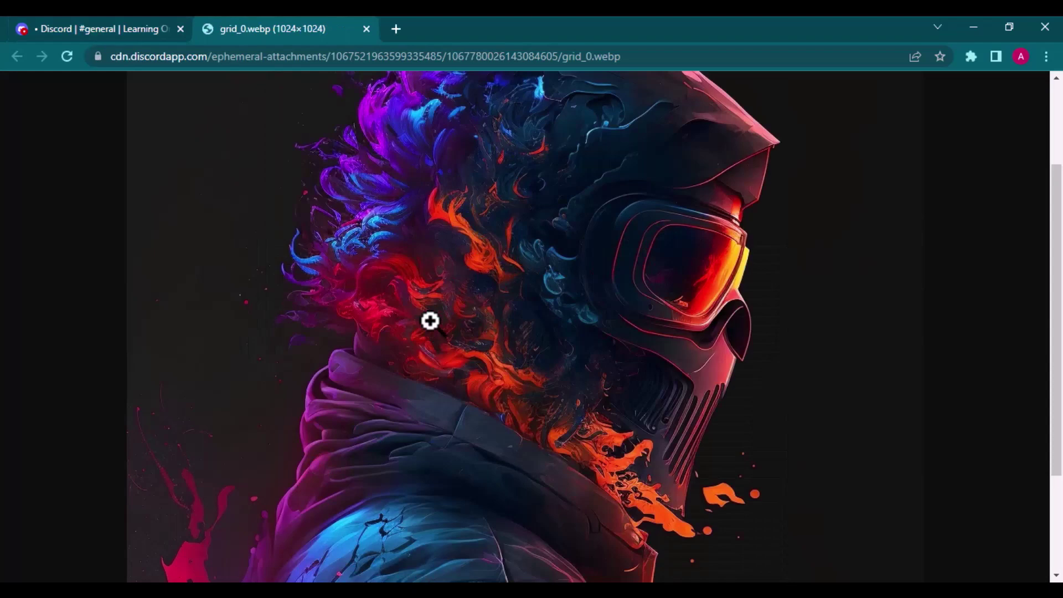
scroll(437, 177, up, 1)
scroll(437, 178, down, 3)
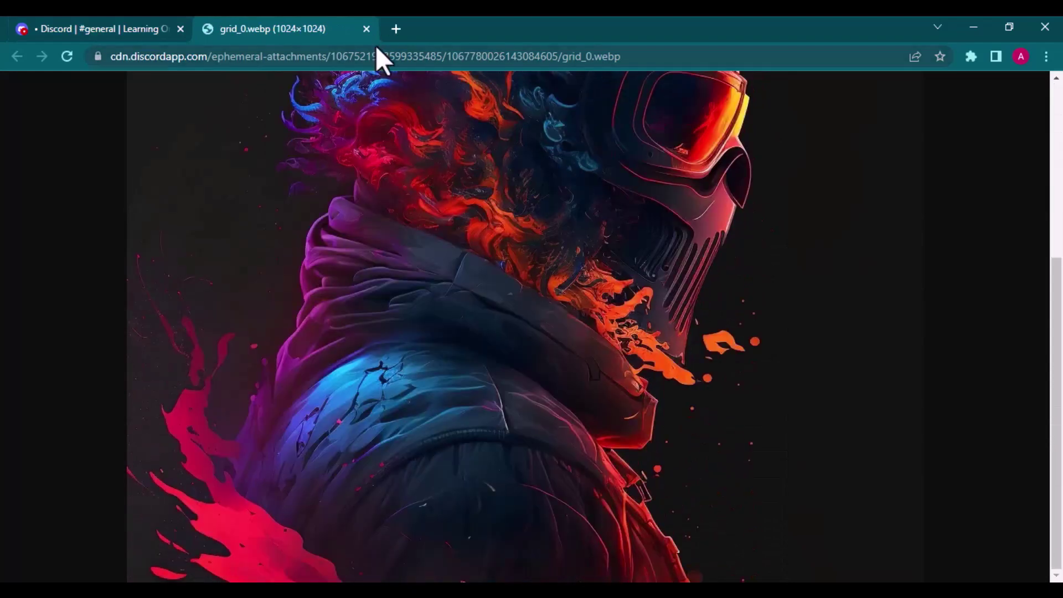
Step: Generate a Midjourney grid from the /imagine prompt 'Cute Crystal Deer'
click(367, 29)
text(/)
key(Return)
text(C)
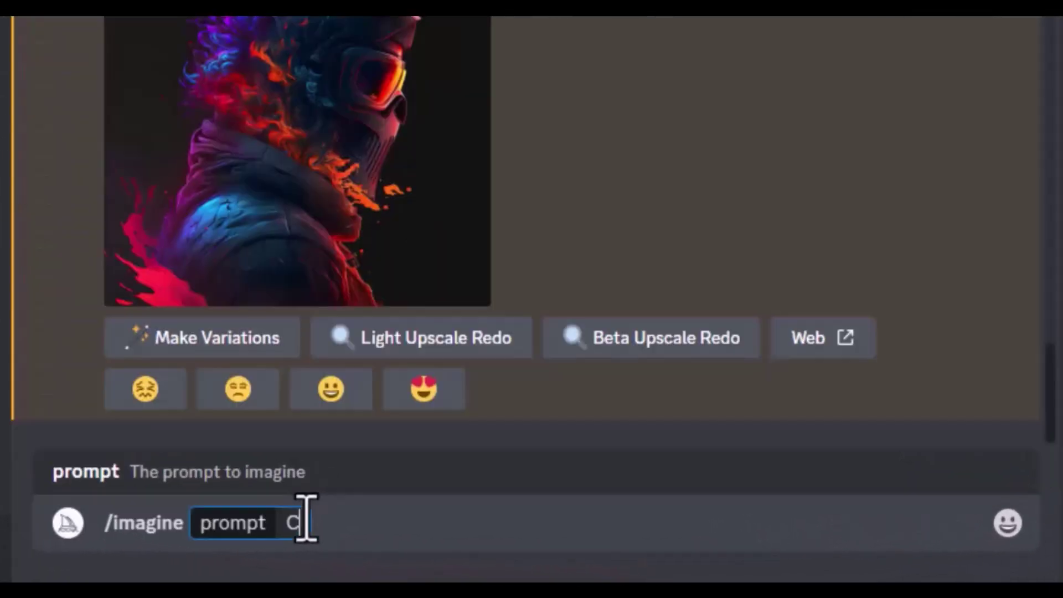
text(ute Crystal)
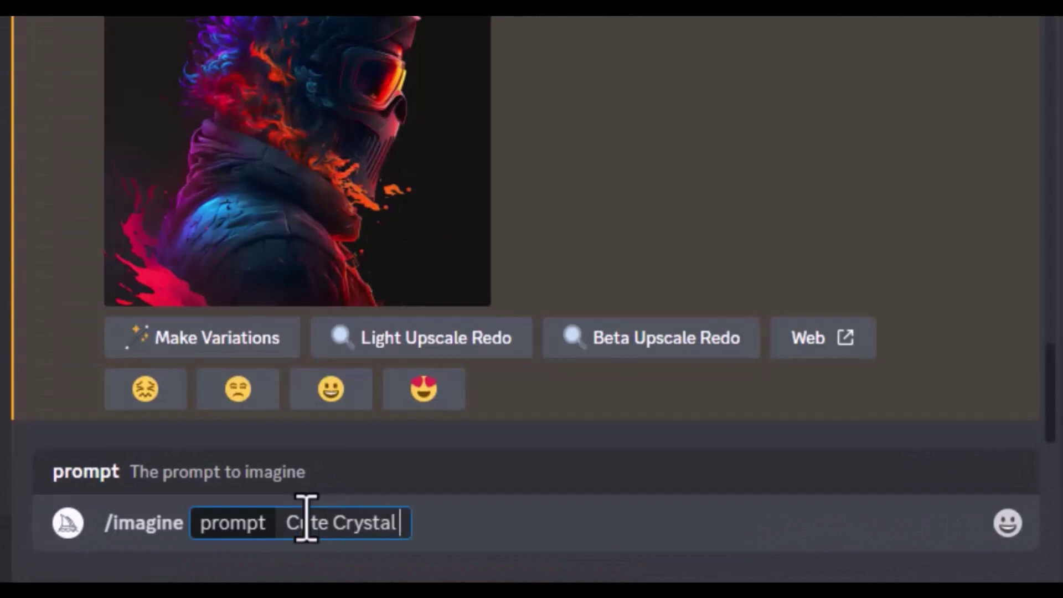
text(Deer)
key(Return)
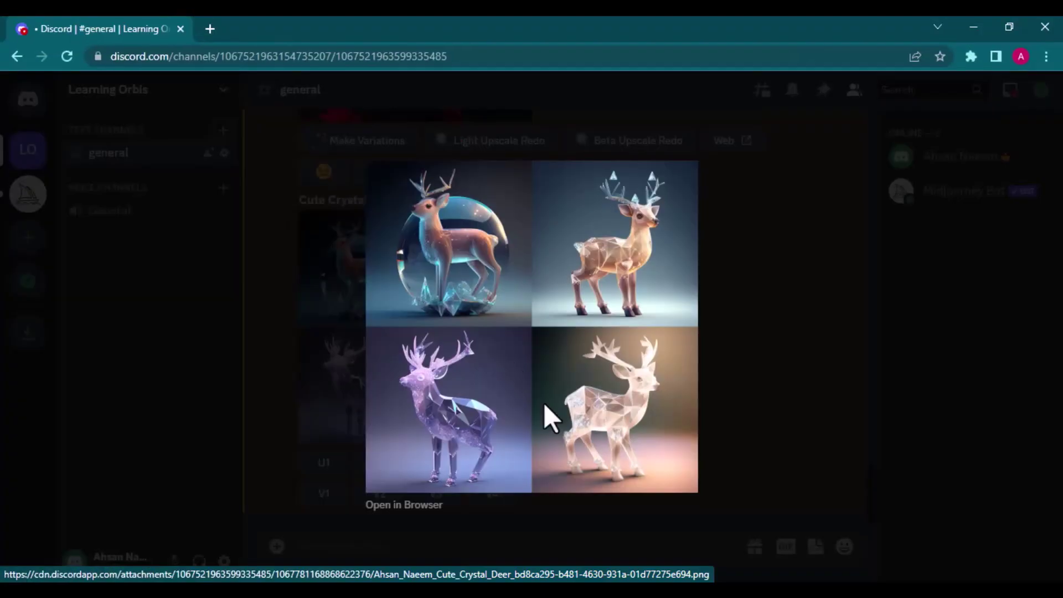
Step: View the deer grid full size in the browser, then return to the chat
click(395, 504)
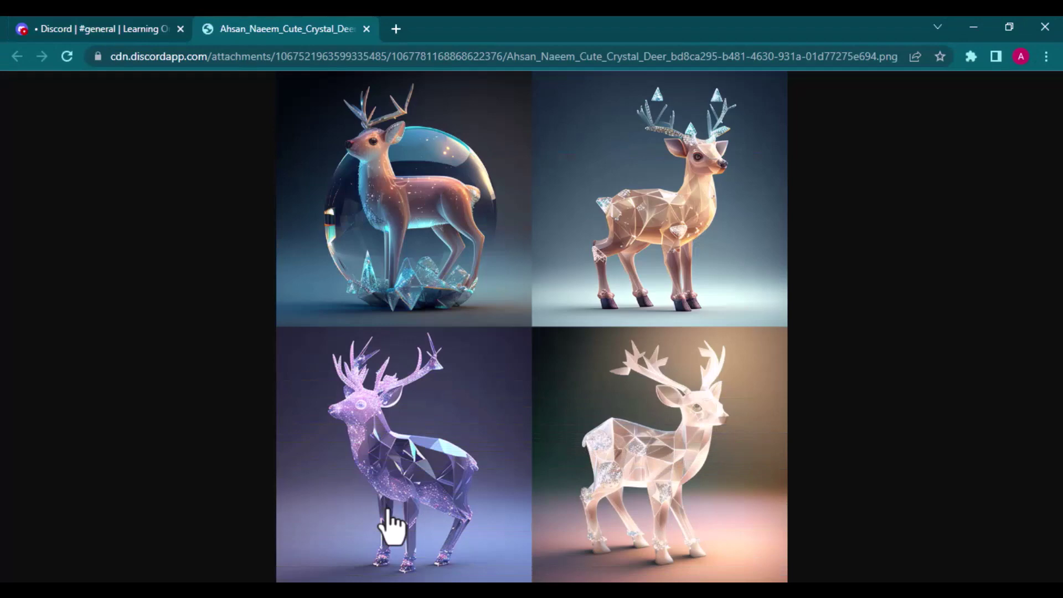
click(366, 30)
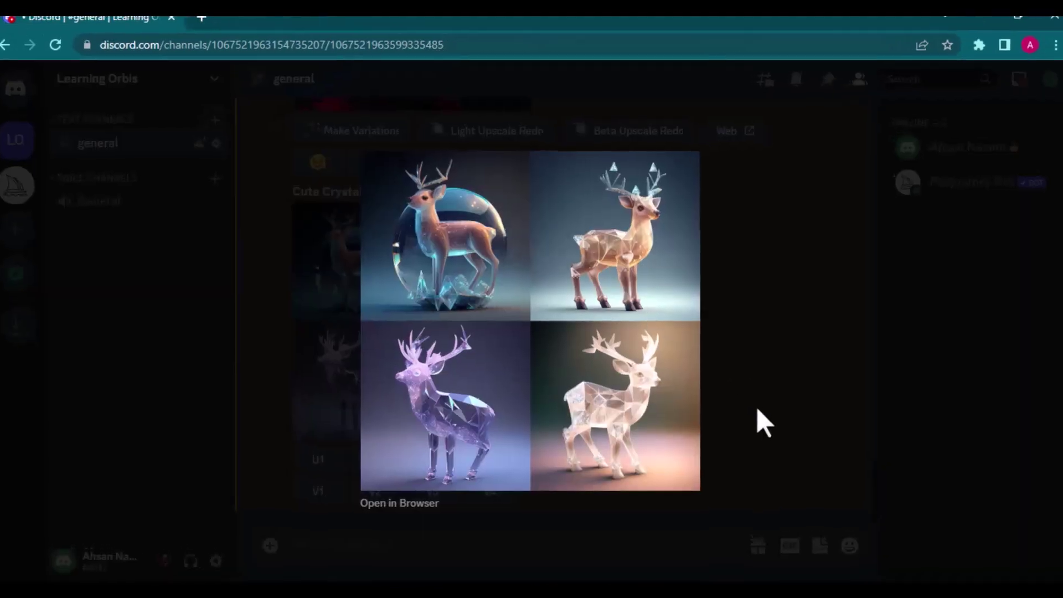
click(764, 424)
Step: Send an /imagine prompt for a mountain, lake and clouds landscape, hyper realistic, ultra high definition, 8k --v 4
text(/i)
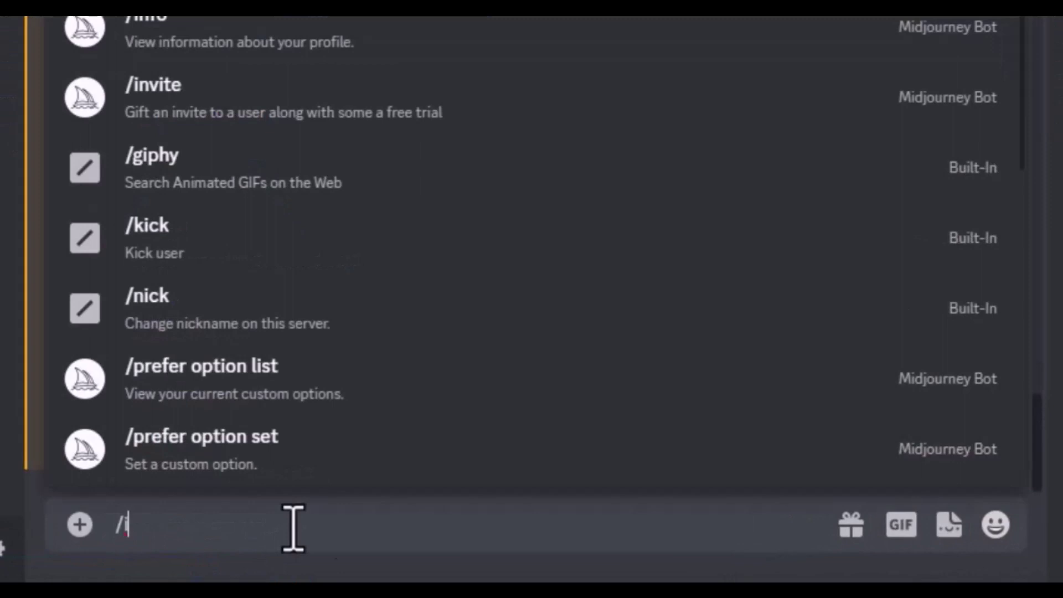
key(Tab)
text(A landsc)
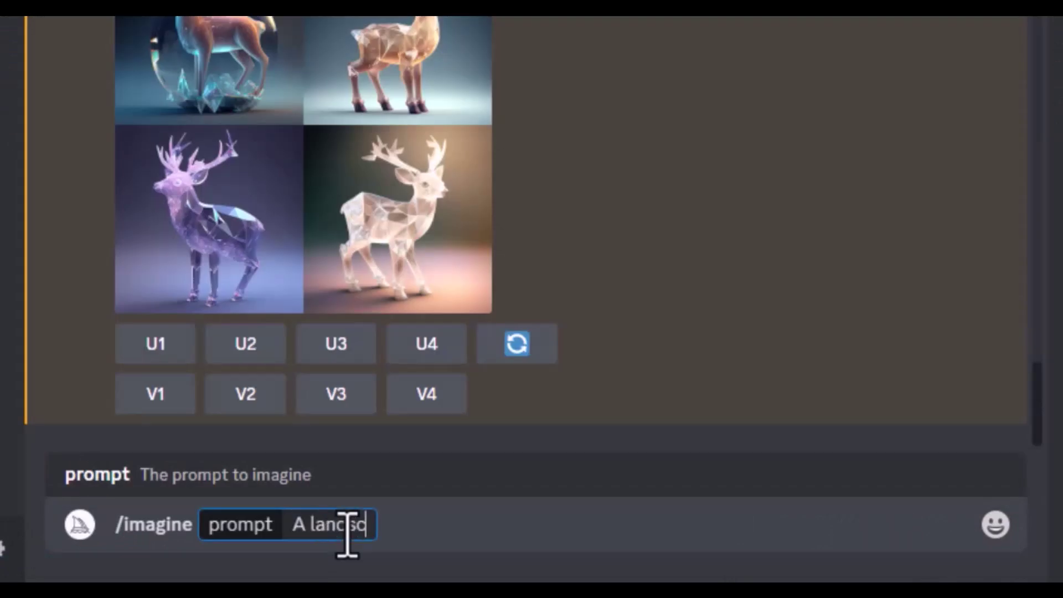
text(ape with mounta)
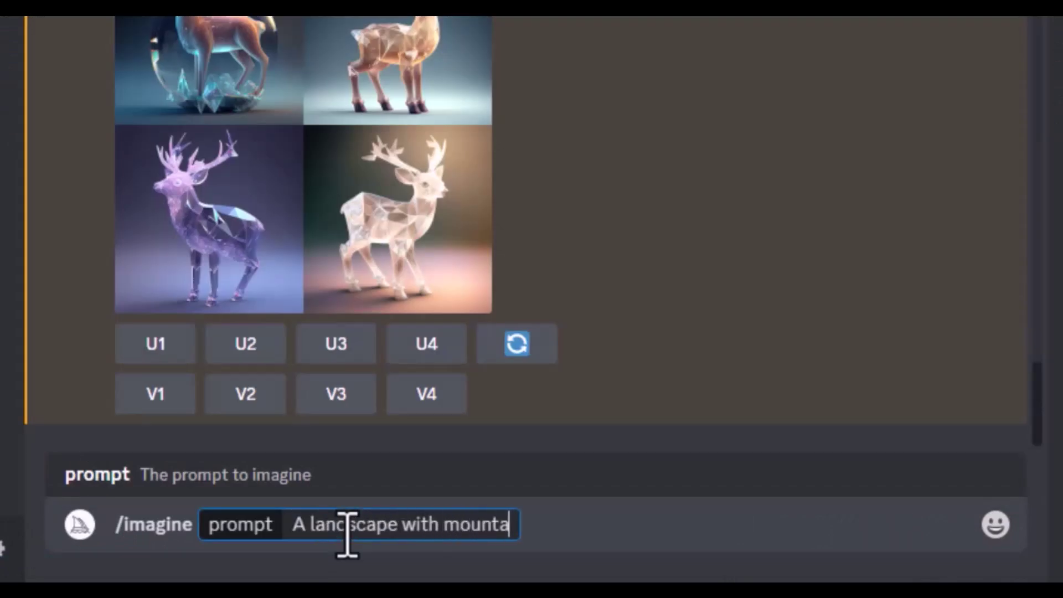
text(ins, lake wi)
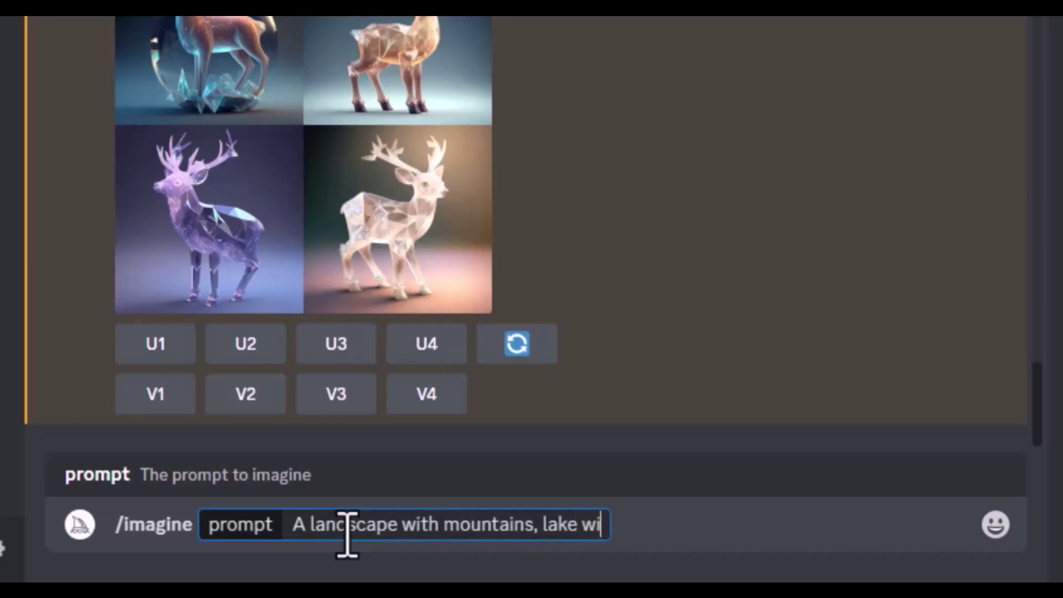
text(th shadow, clo)
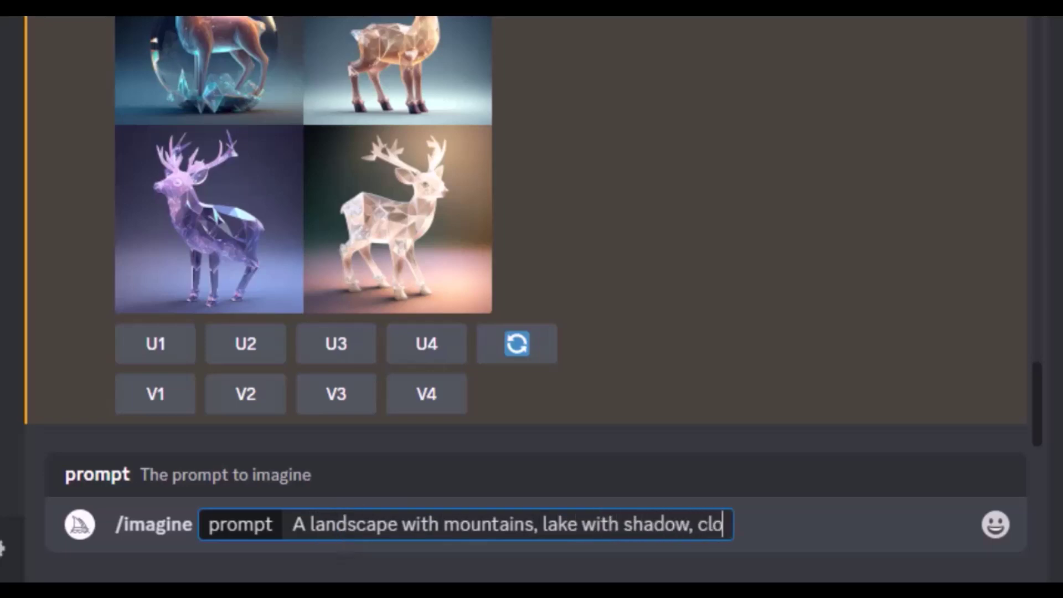
text(uds, )
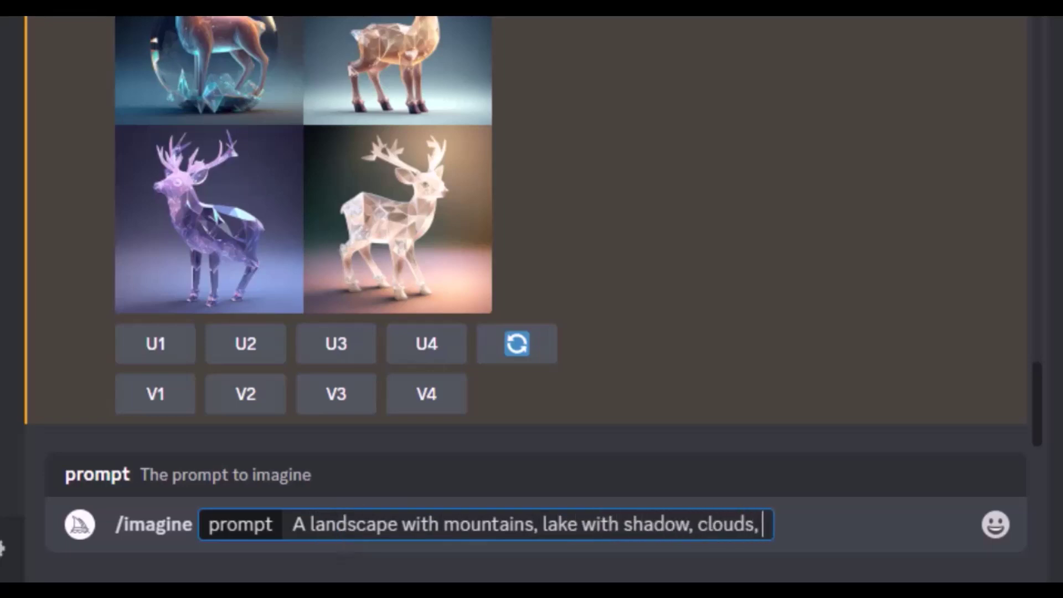
text(hyper realisti)
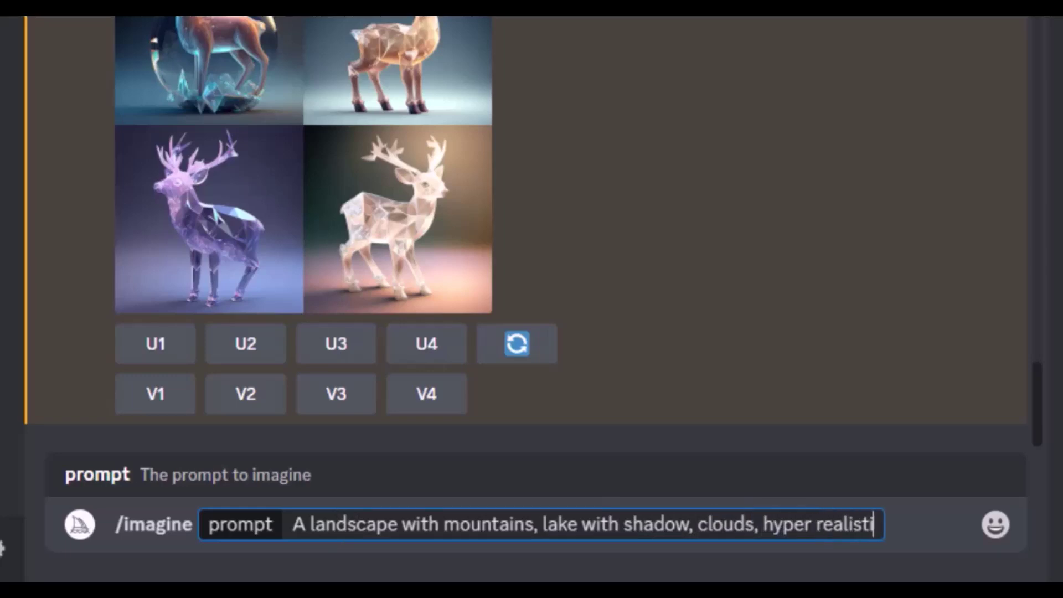
text(c, ultra high definition, )
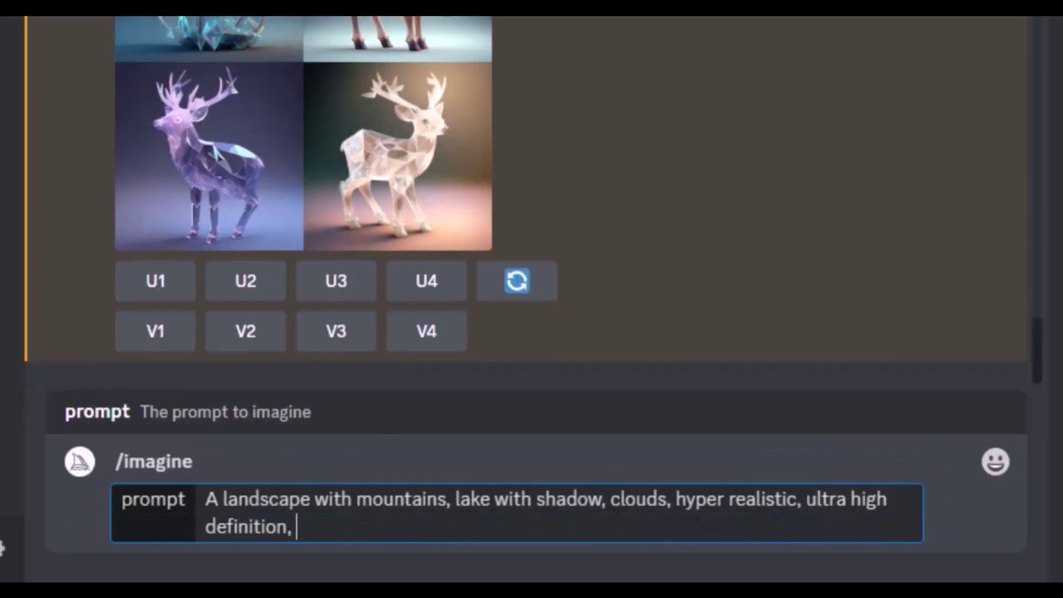
text(8k,)
text(--v 4)
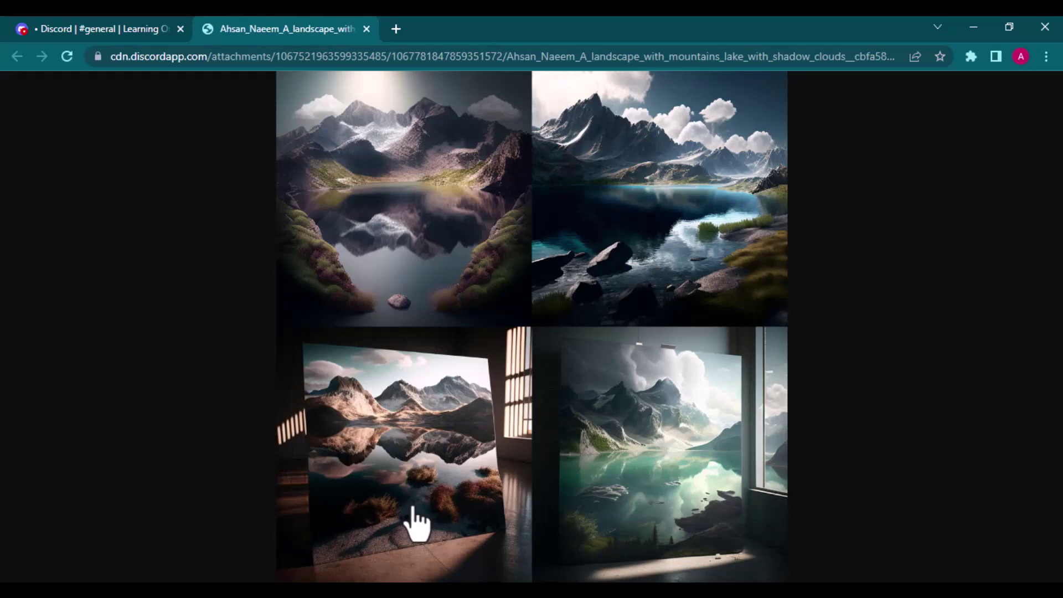
Step: Re-run the copied landscape prompt with 'bio luminescence light,' inserted before 'hyper realistic'
click(366, 29)
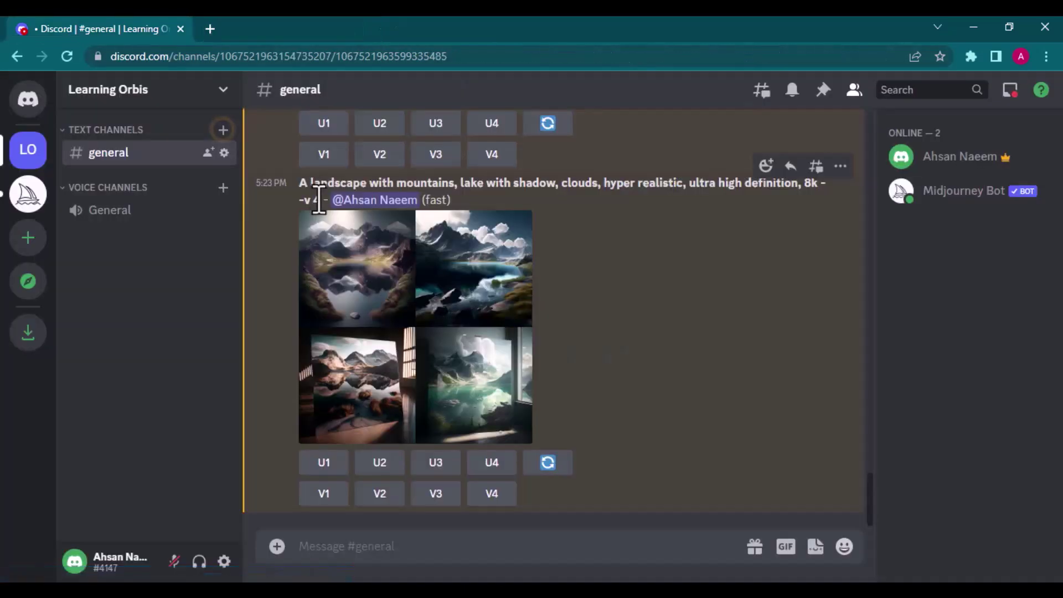
triple_click(312, 196)
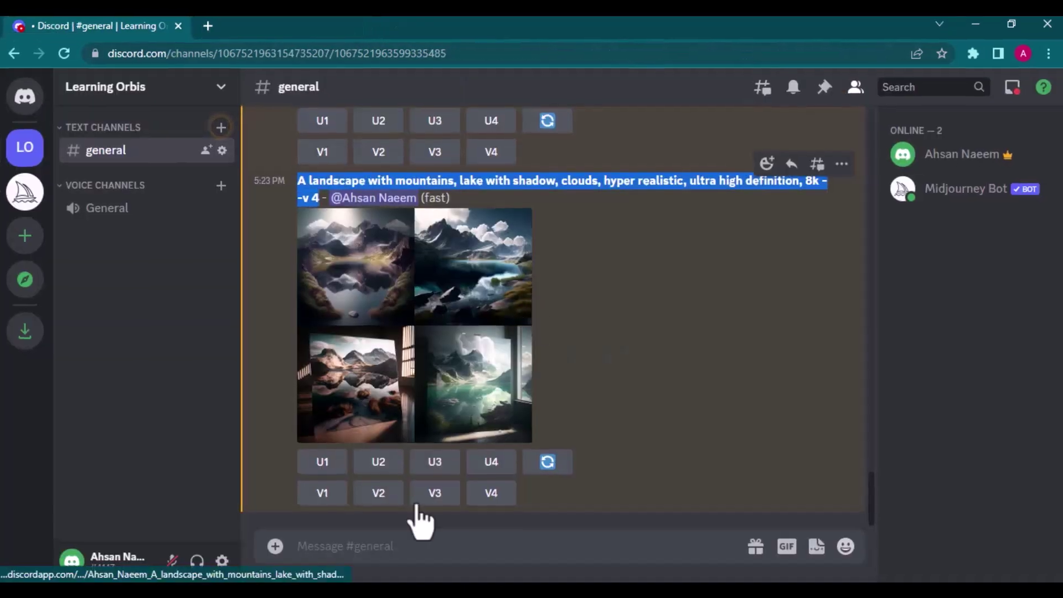
click(369, 552)
text(/)
text(imagine)
key(Tab)
text(A natural scene with mountains, lake with shadow, clouds, hyper realistic, ultra high definition, 8k --v 4)
click(711, 507)
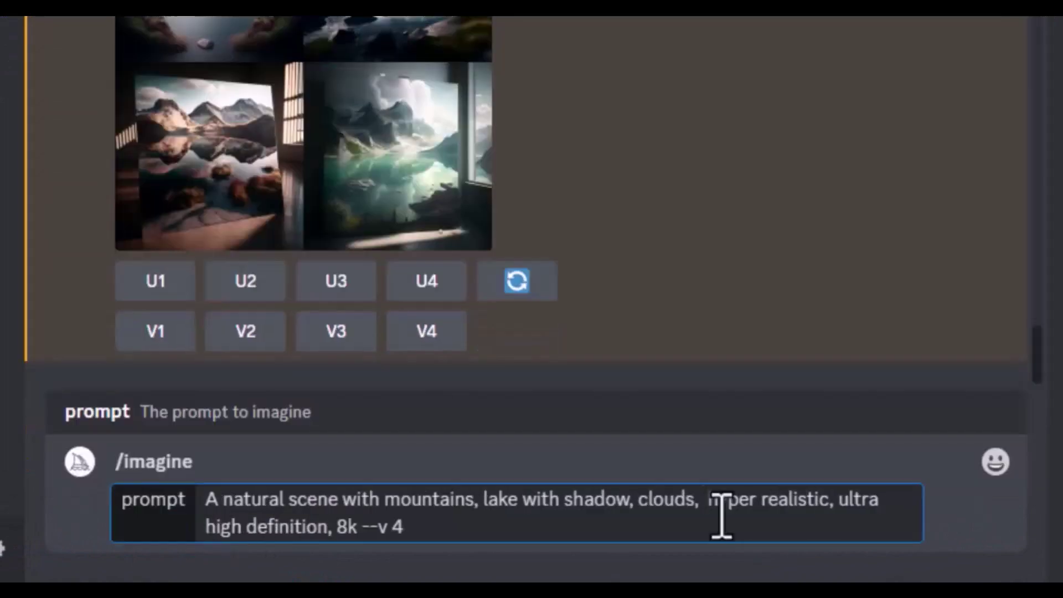
text(bio luminescence light,)
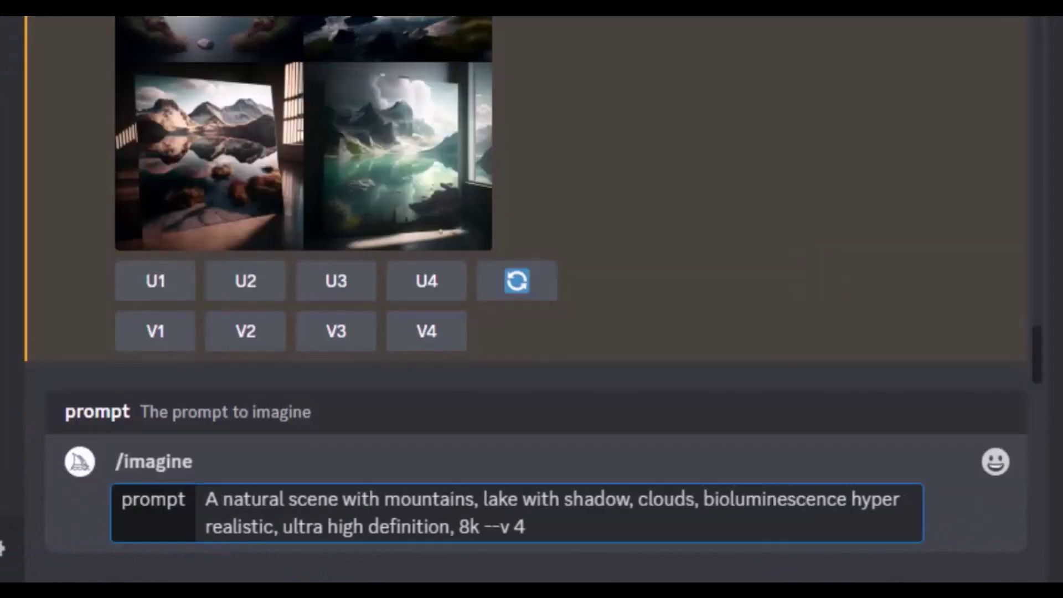
key(Return)
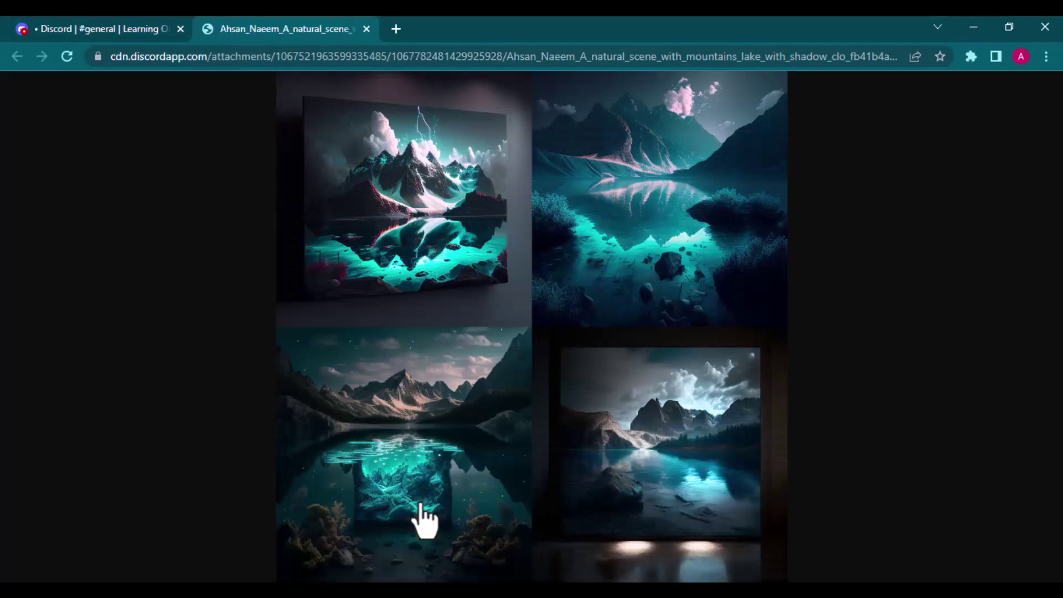
Step: Make variations of the second landscape image and select the lake prompt text to copy
click(366, 29)
click(385, 496)
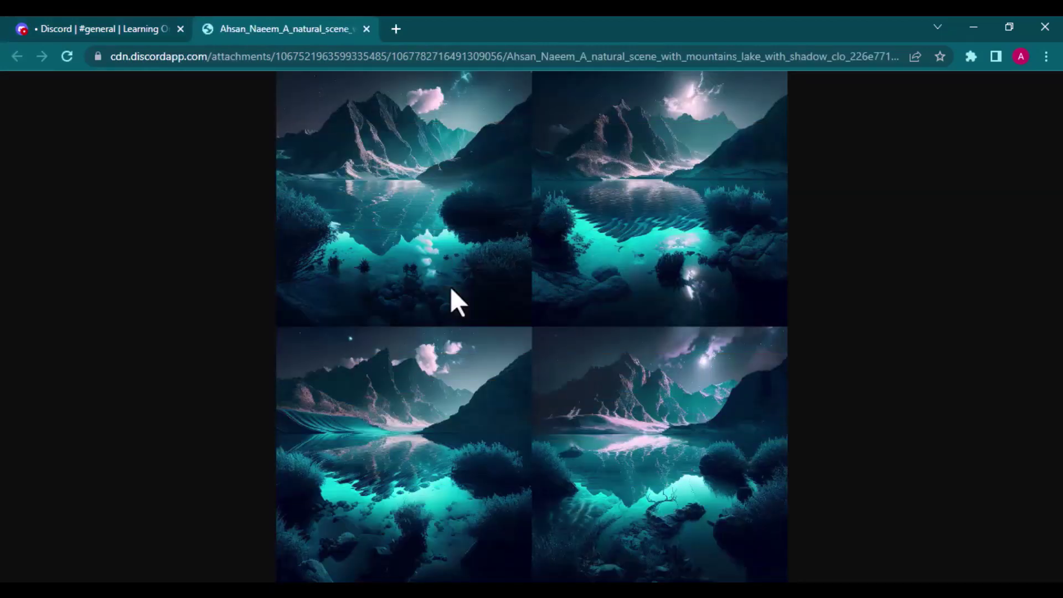
key(ctrl+w)
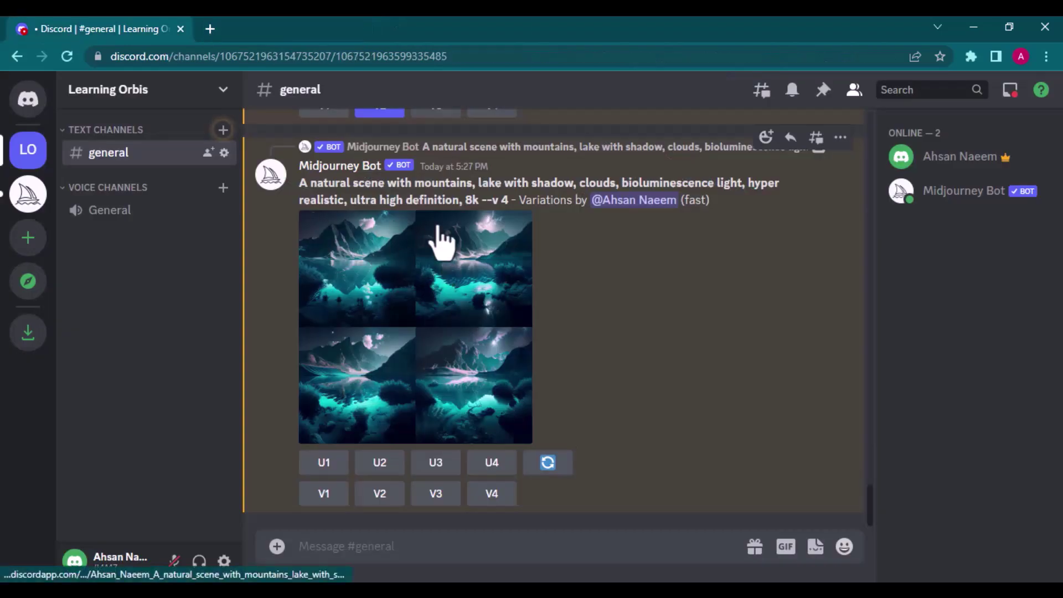
drag(508, 201, 320, 191)
key(ctrl+c)
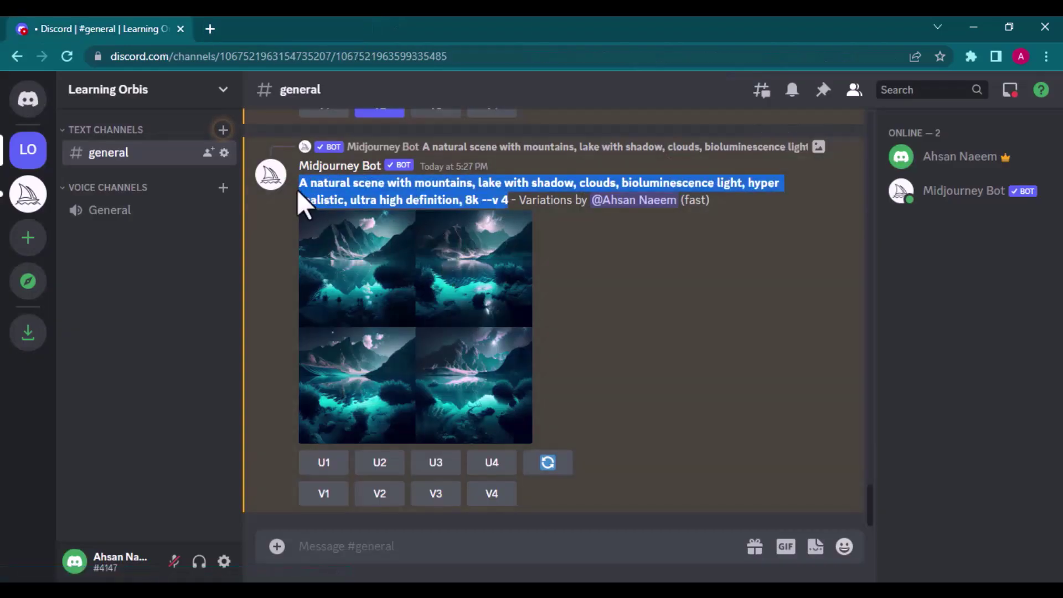
Step: Send the pasted lake prompt via /imagine with 'golden hour' replacing bioluminescence
click(328, 548)
text(/imag)
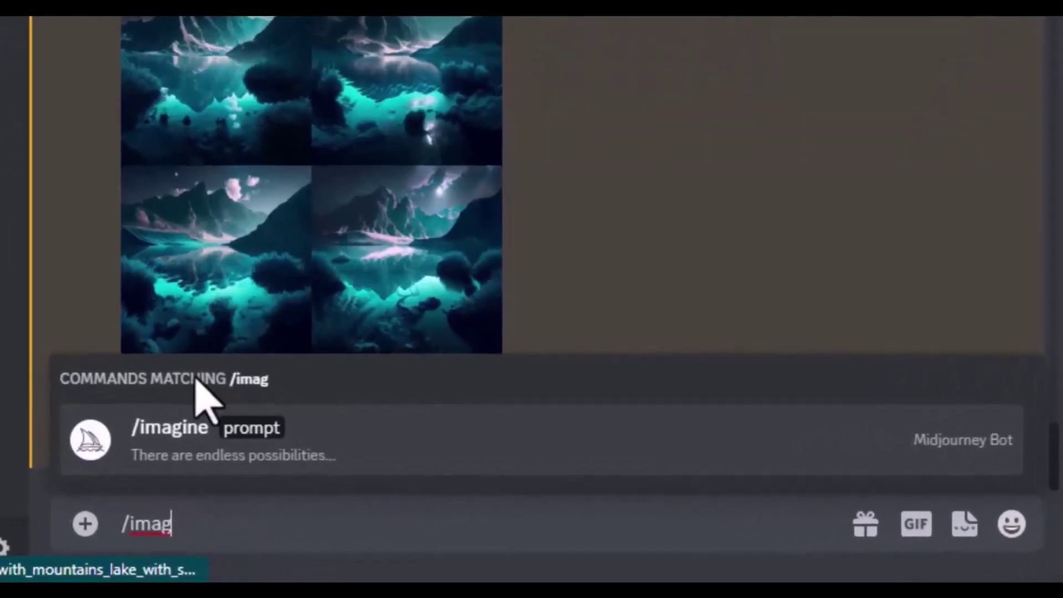
click(340, 495)
key(ctrl+v)
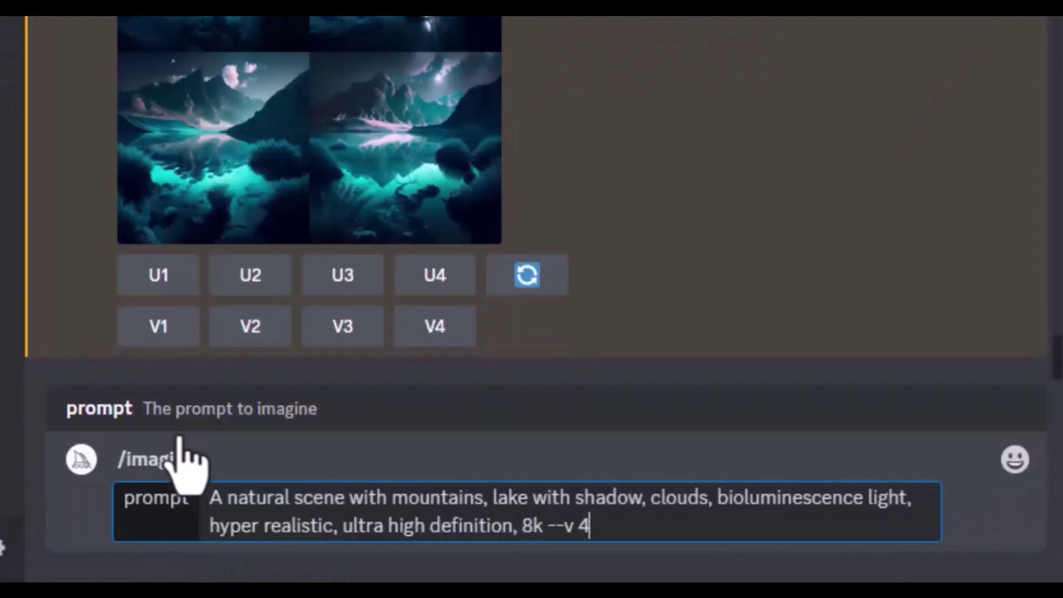
double_click(722, 498)
text(golden hour)
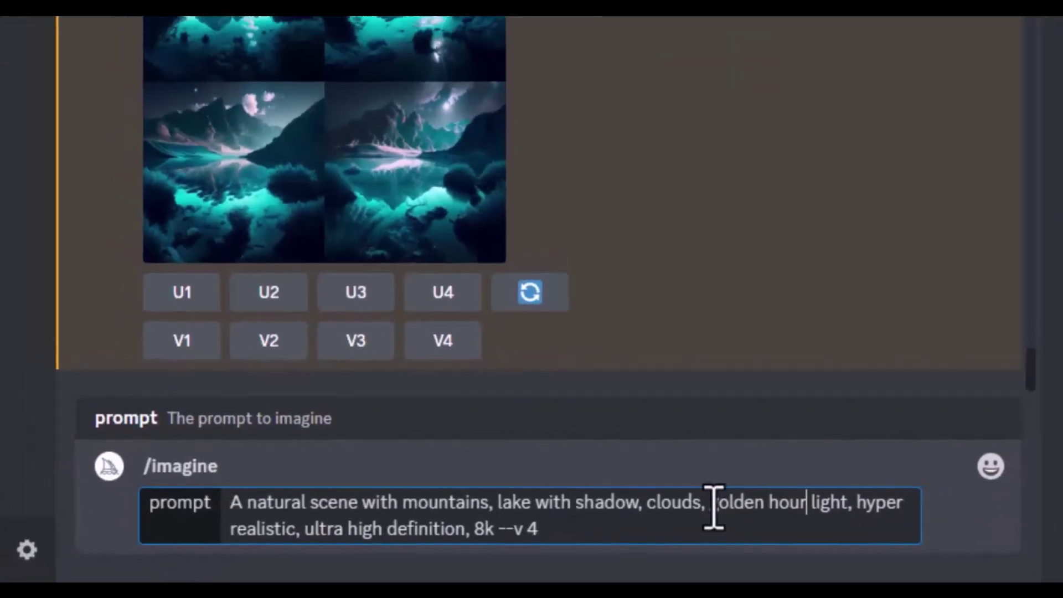
key(Return)
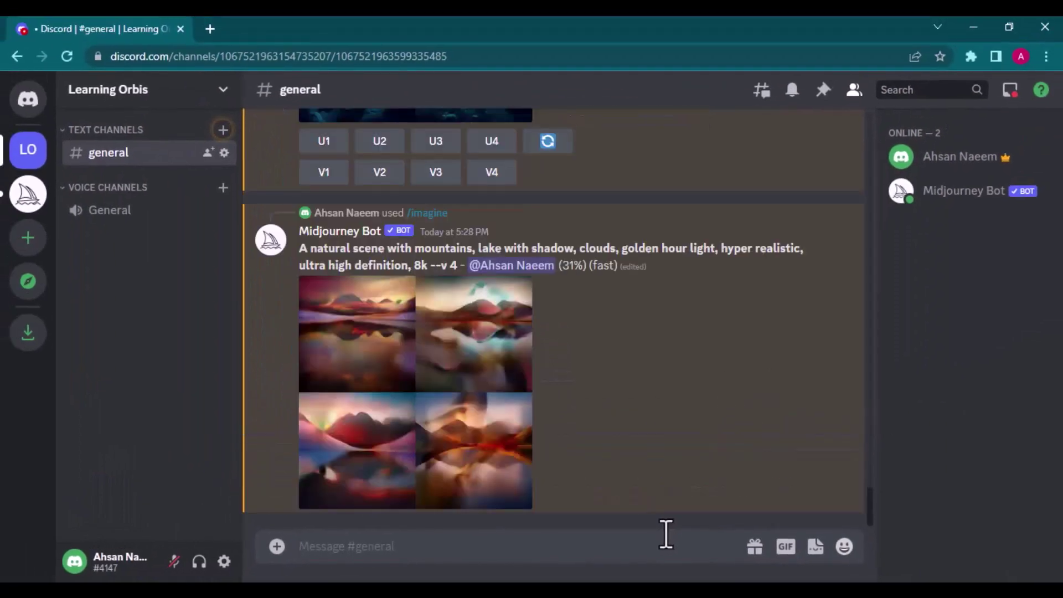
Step: Open the golden hour landscape grid in a tab and view it full size
click(406, 363)
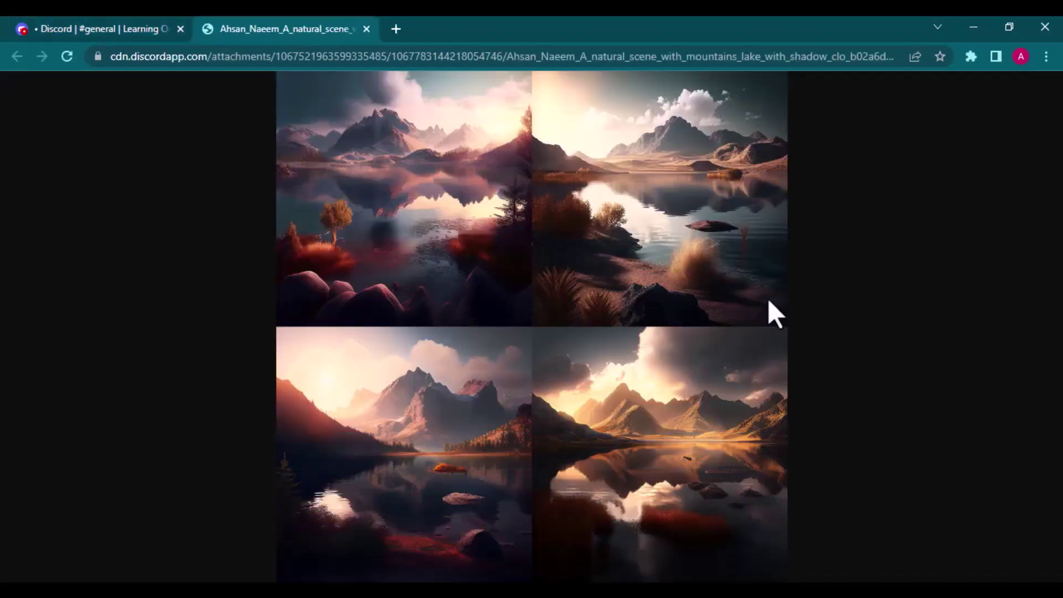
click(691, 311)
scroll(691, 311, down, 3)
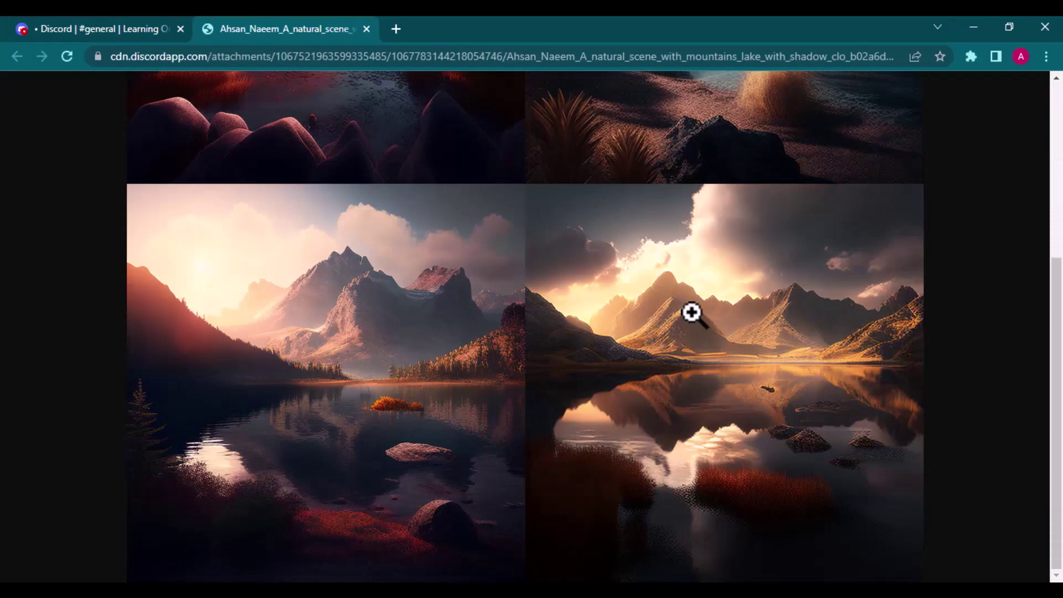
scroll(692, 313, up, 5)
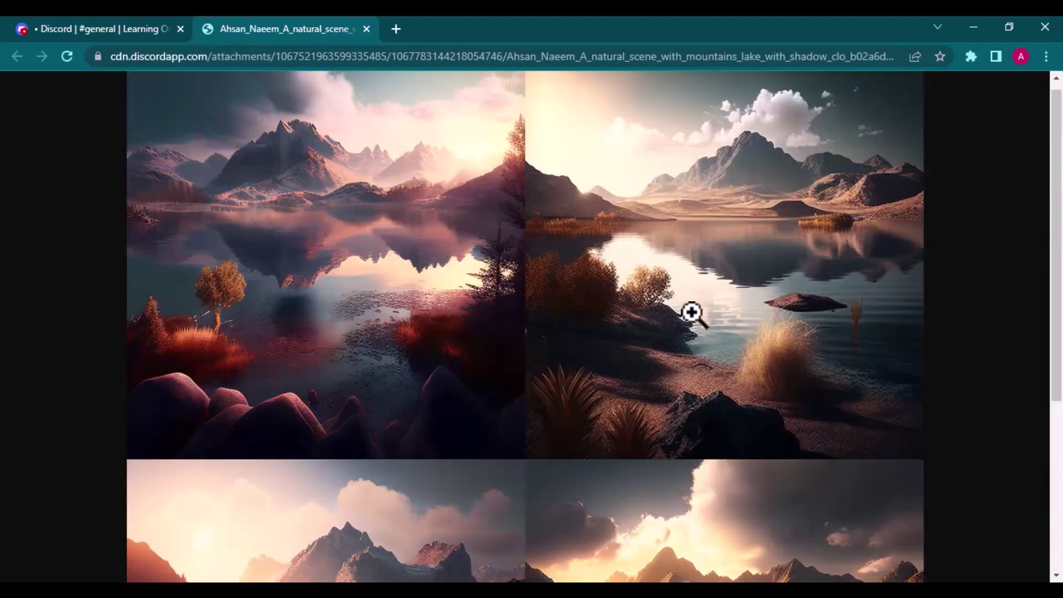
Step: Send the prompt 'a forgedous woman portrait, dripping art --v 4' to the bot
click(732, 331)
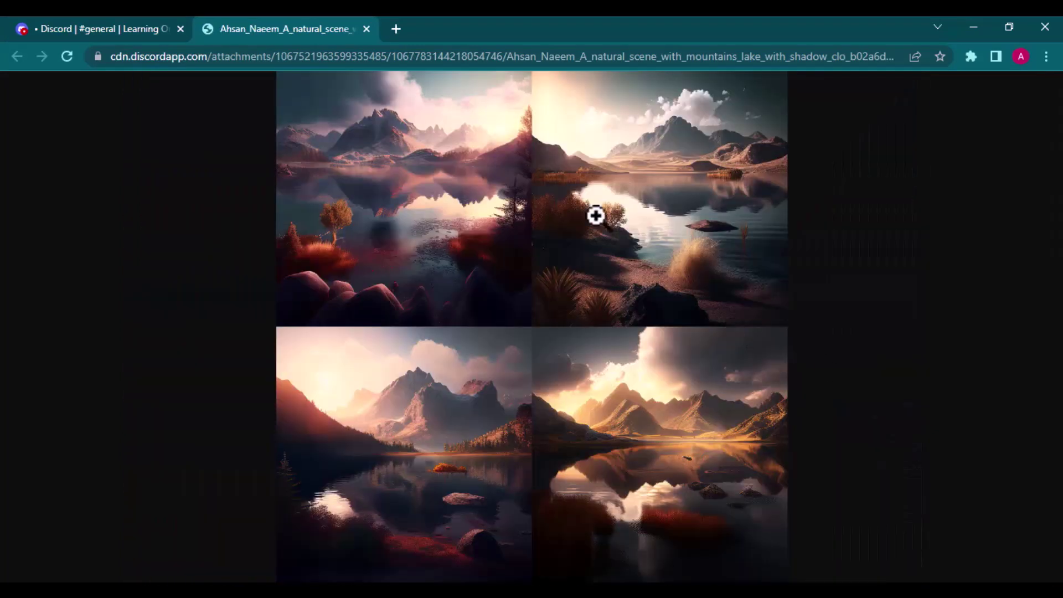
click(366, 29)
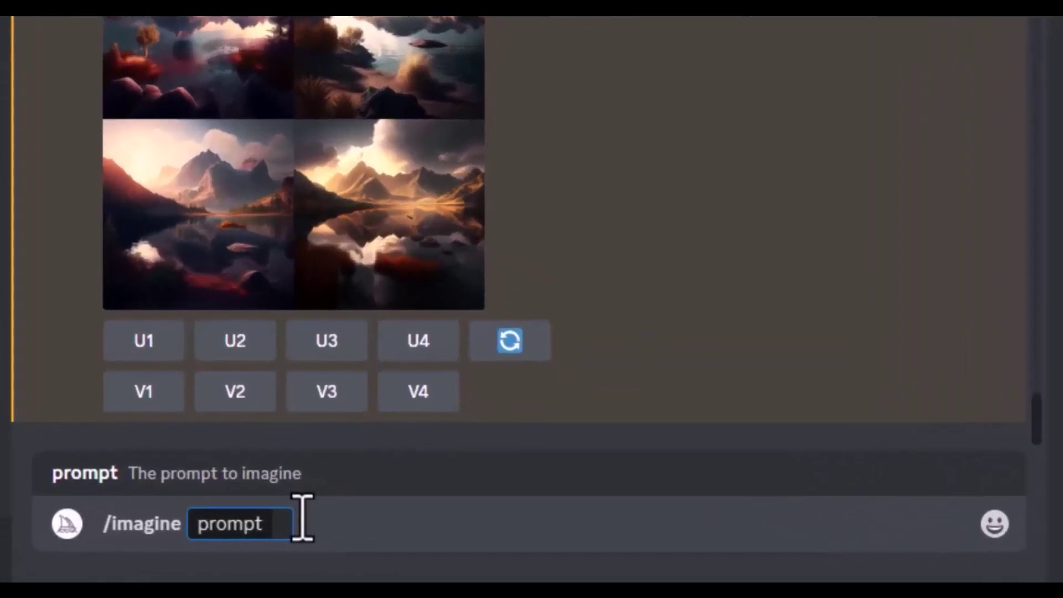
text(a forged)
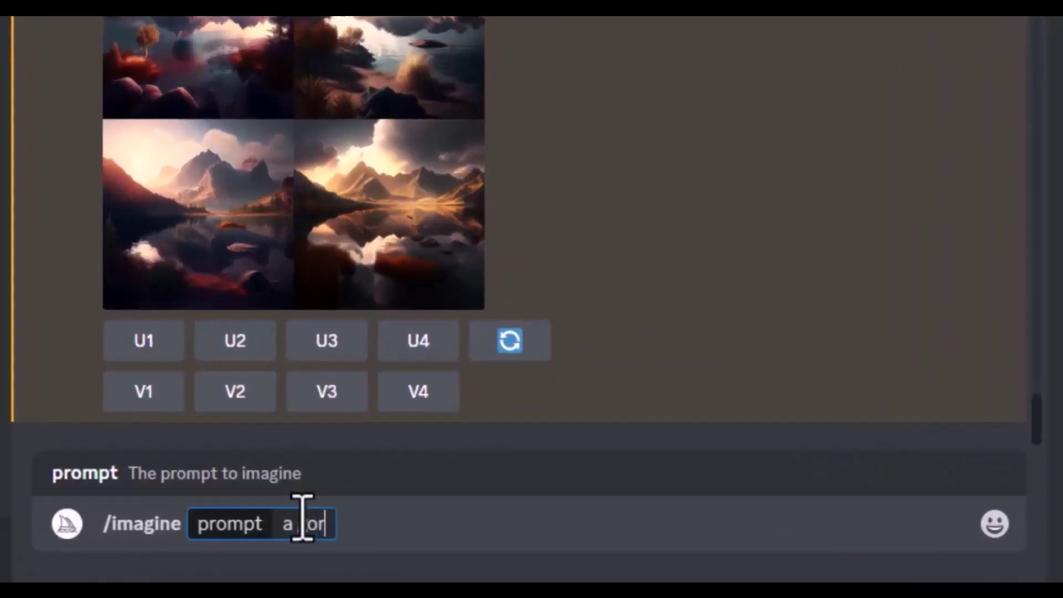
text(ous woman)
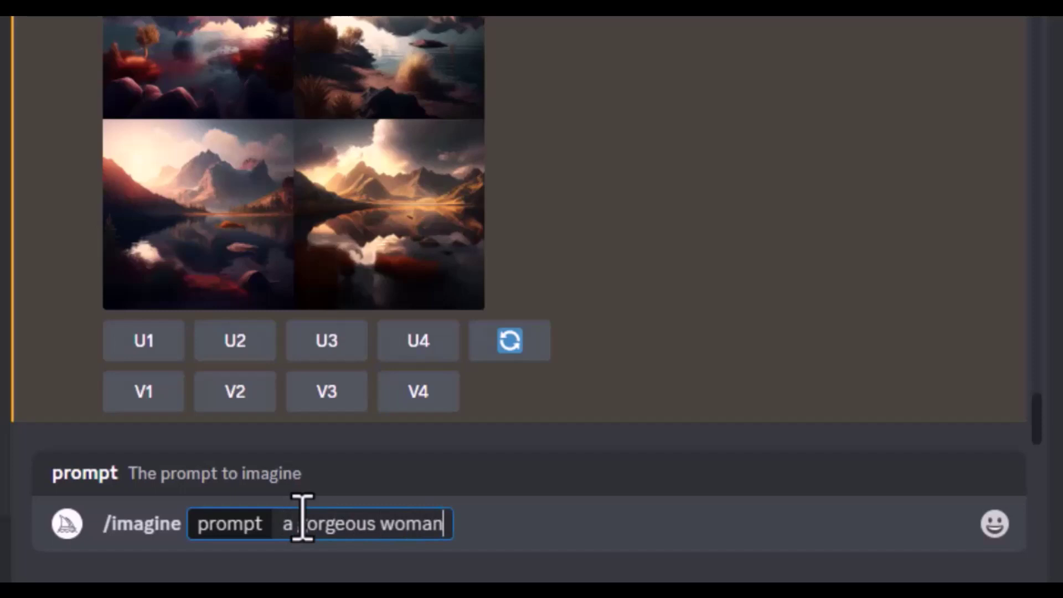
text( portrait)
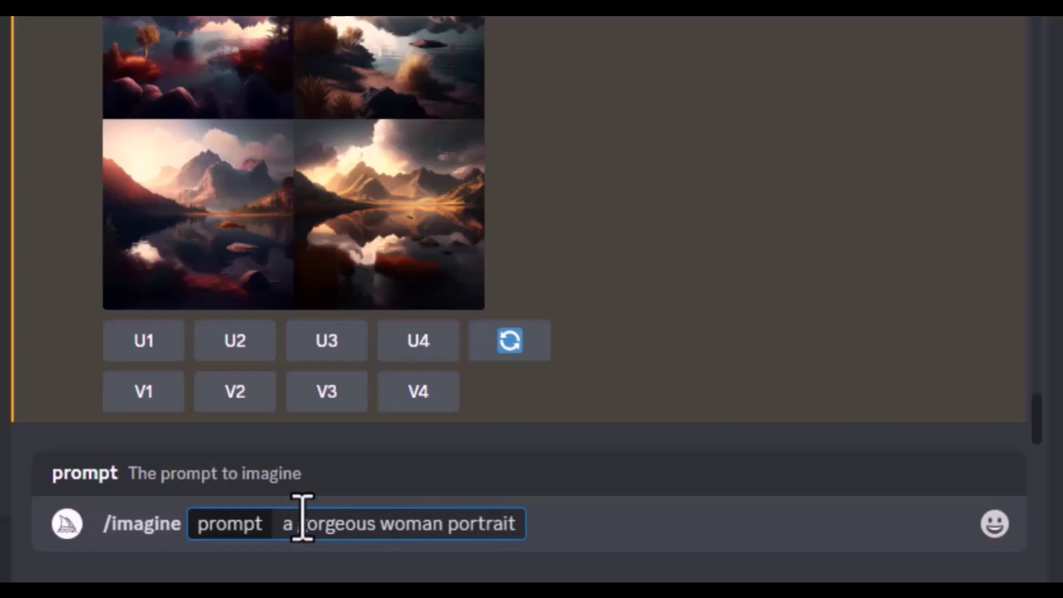
text(, dripping art --v)
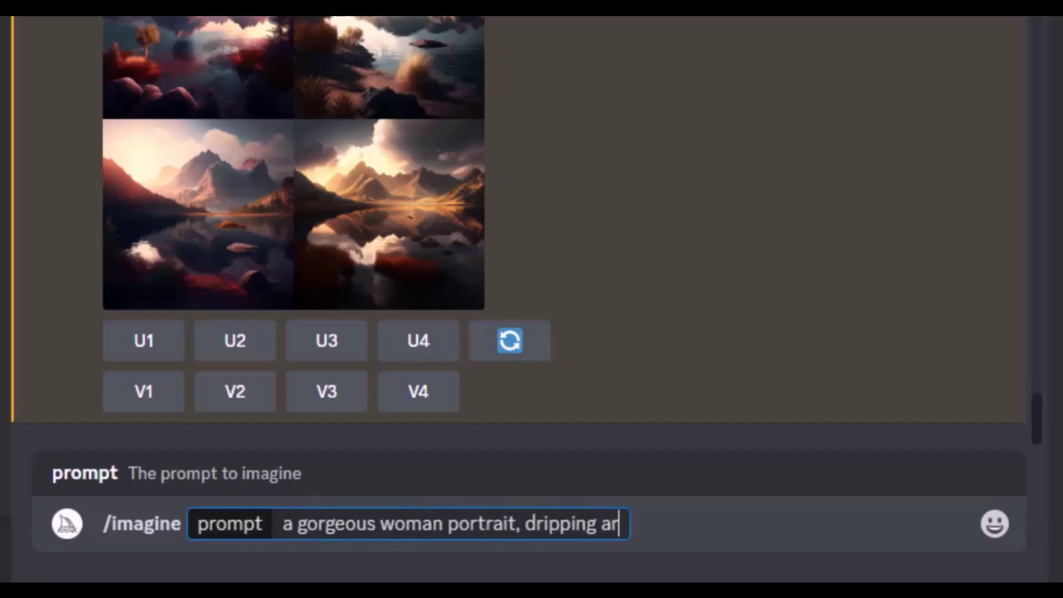
text( 4)
key(Return)
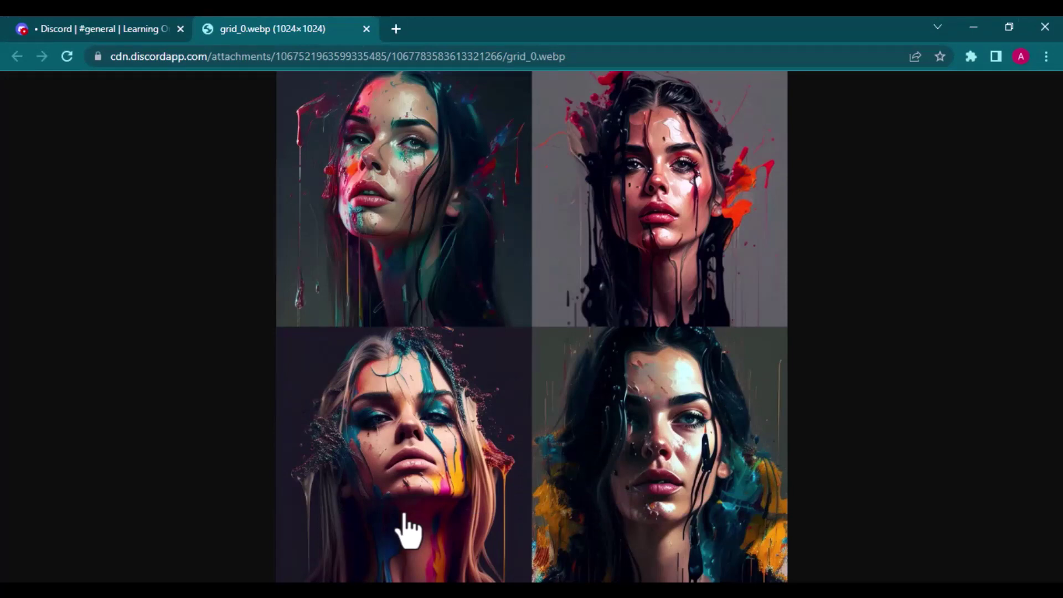
Step: Upscale the first portrait (U1) and view it zoomed to full size
key(ctrl+w)
click(327, 464)
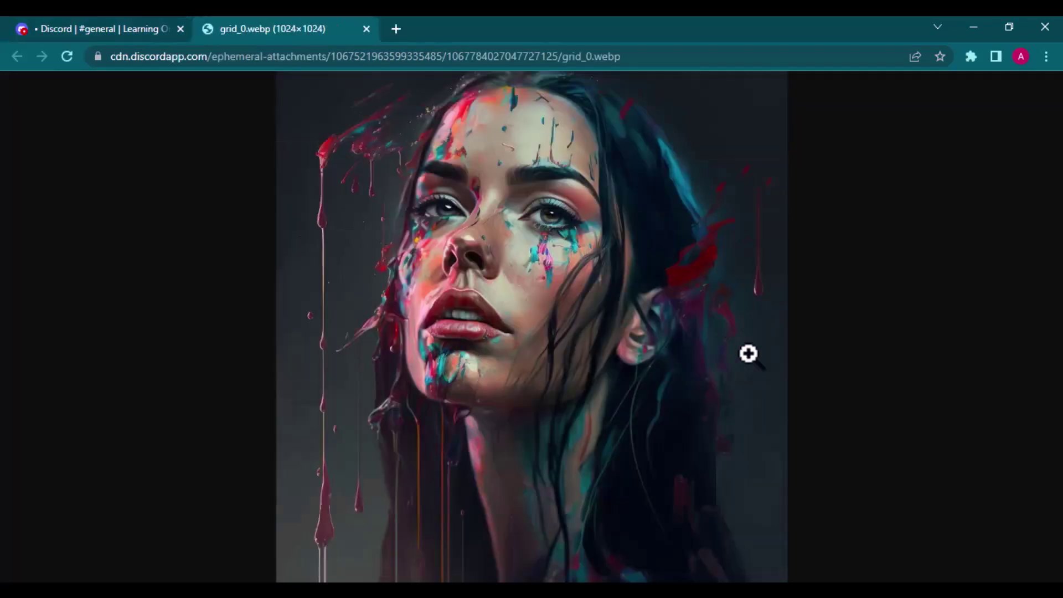
click(747, 354)
scroll(748, 353, up, 4)
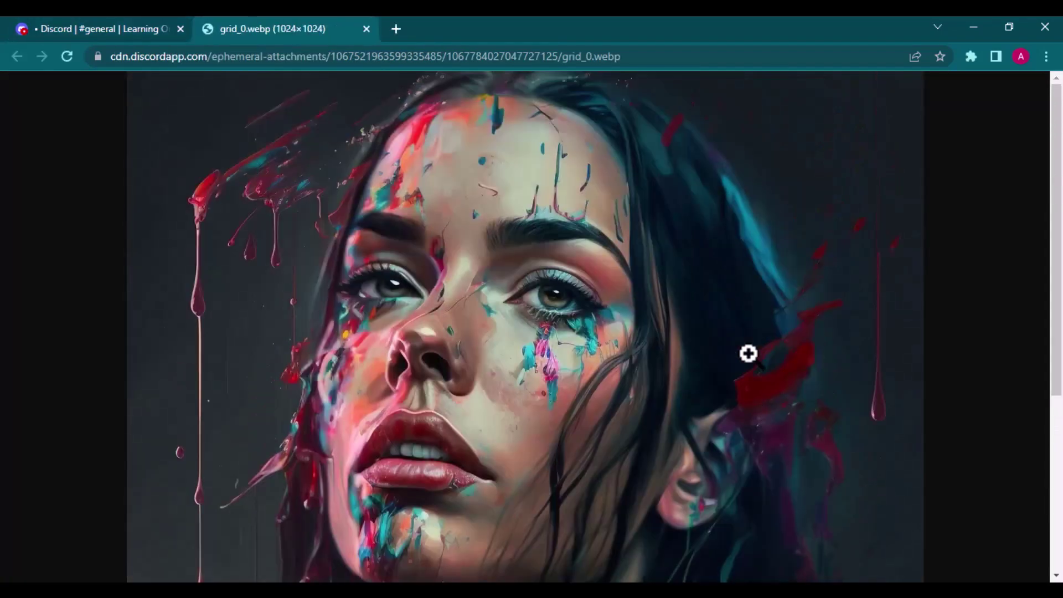
scroll(748, 353, down, 5)
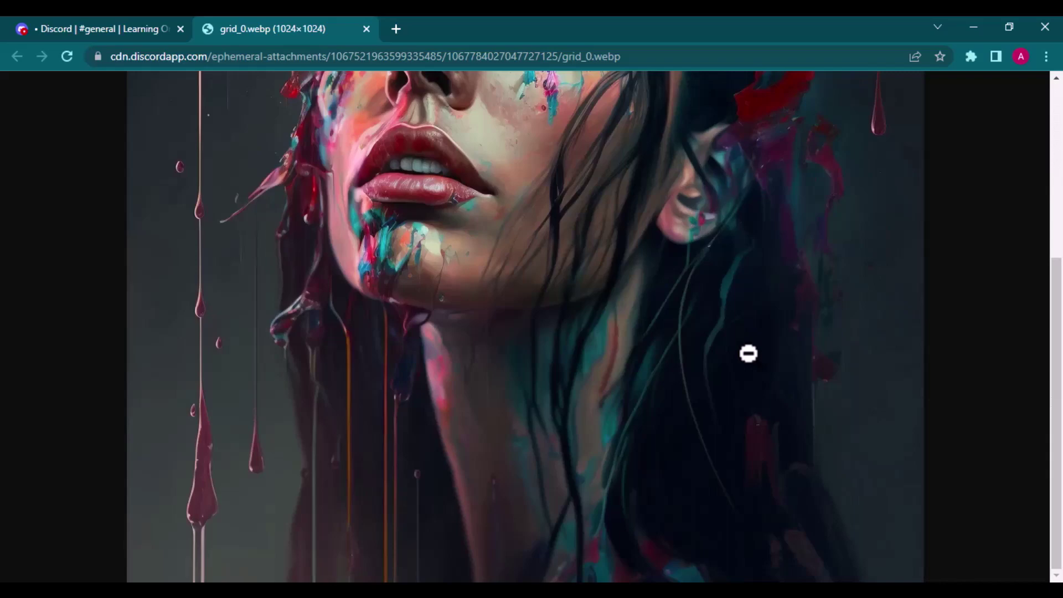
click(748, 353)
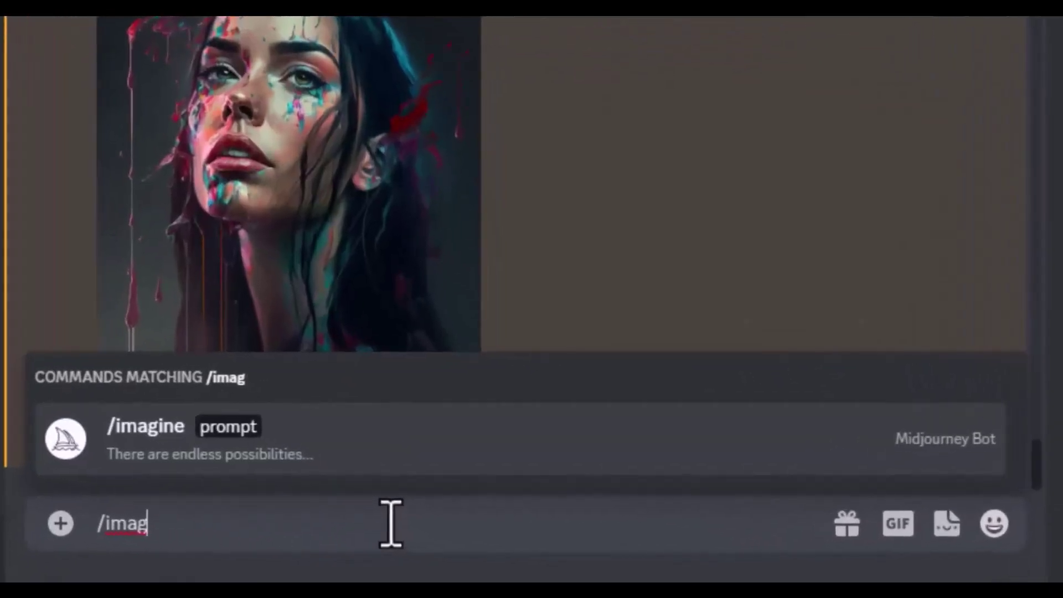
Step: Send the pasted cute hooded rabbit prompt via /imagine, then open the cyber turtle grid full size
key(Tab)
text(cute rabbit, pixar style movie, wears a hood , Cinematic Lighting, 3d, render, hyper detailed, 8k --ar 9:16)
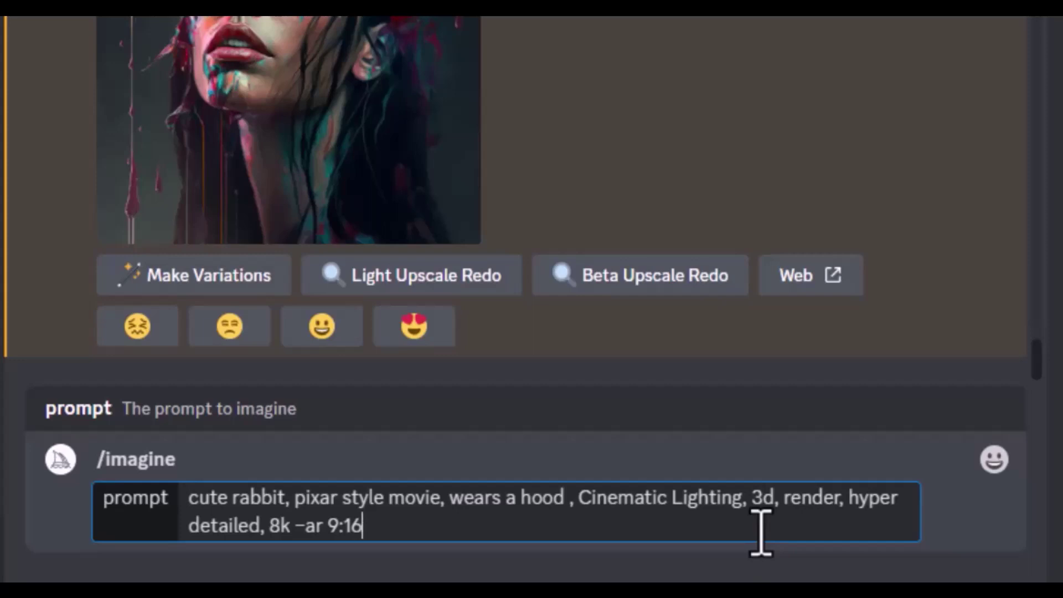
key(Return)
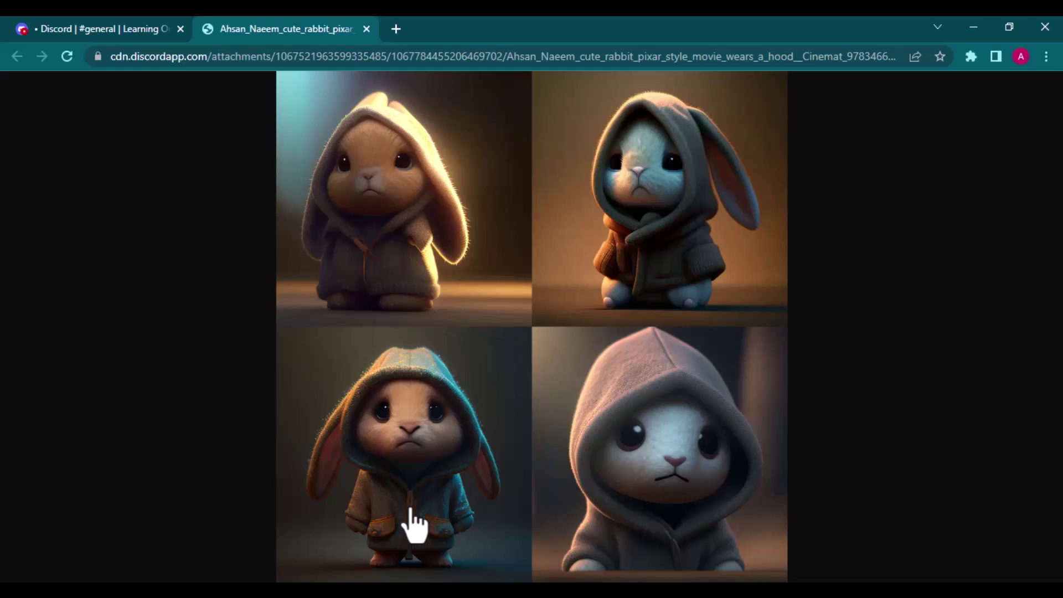
click(366, 29)
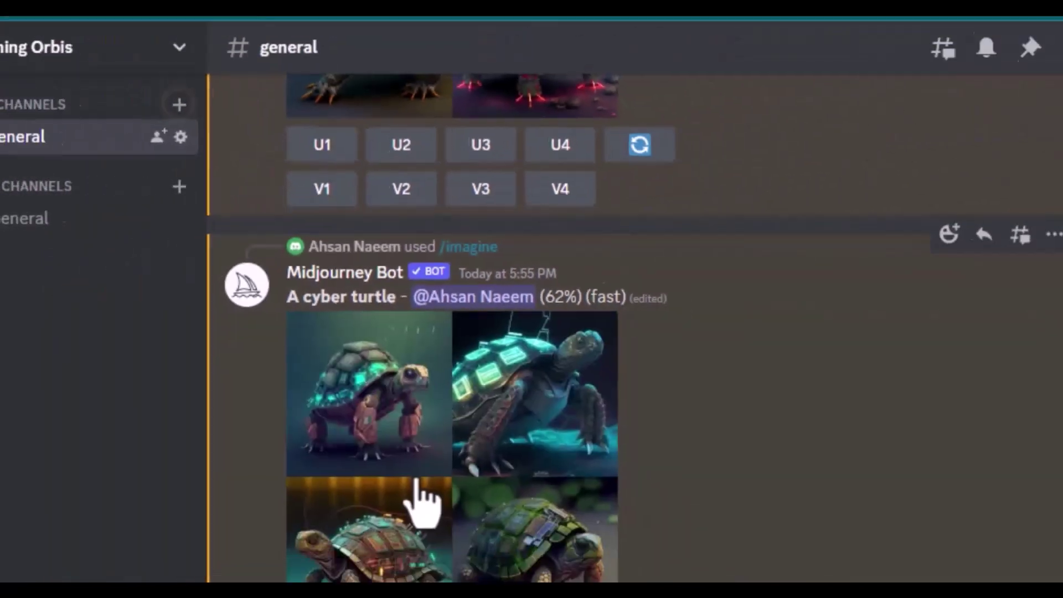
click(415, 498)
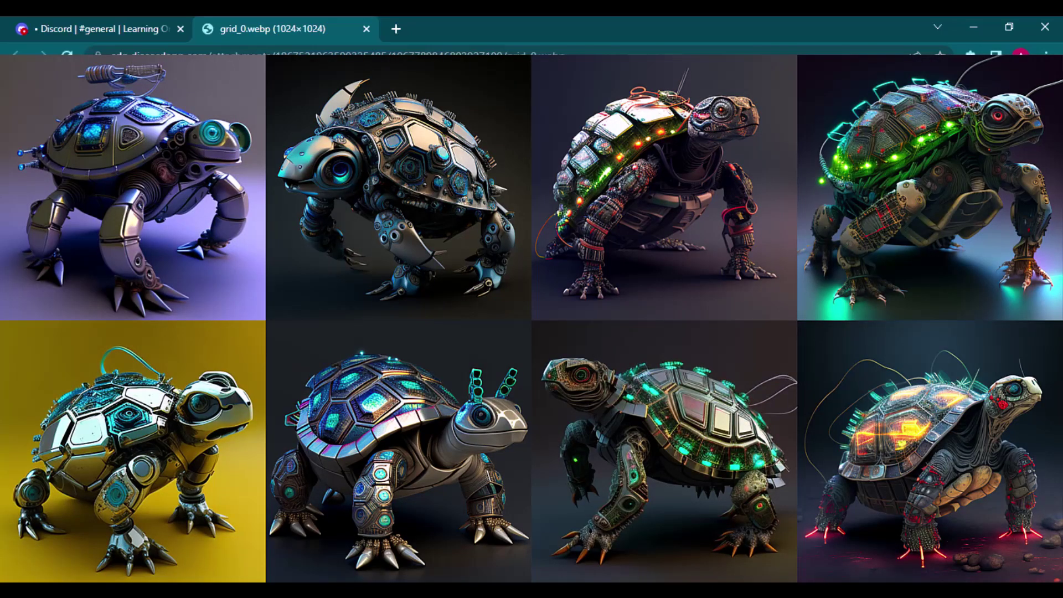
Step: Start an /imagine prompt and insert the detective emoji from the emoji picker
key(ctrl+w)
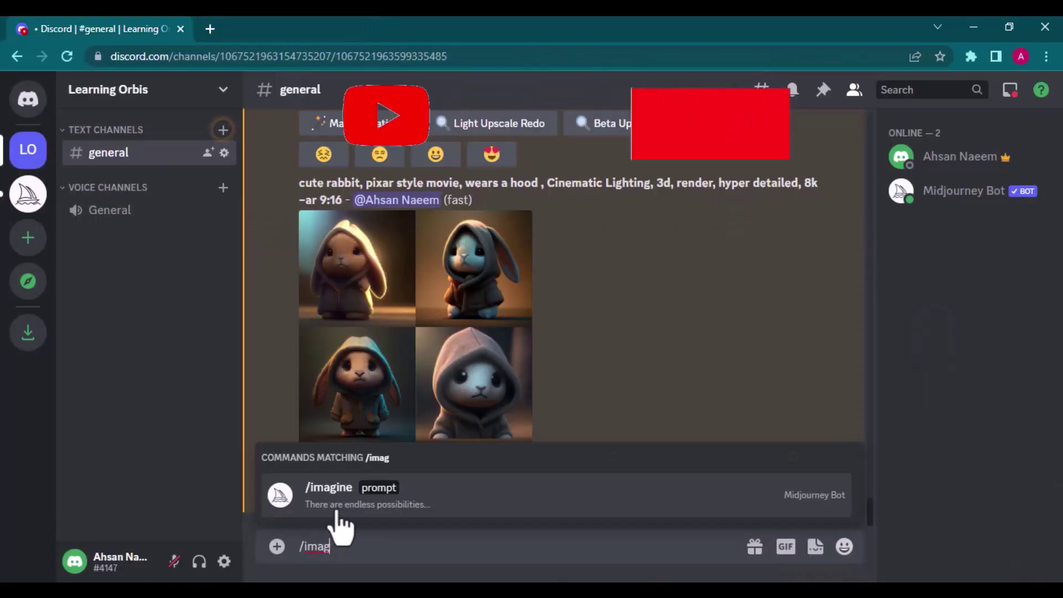
click(338, 512)
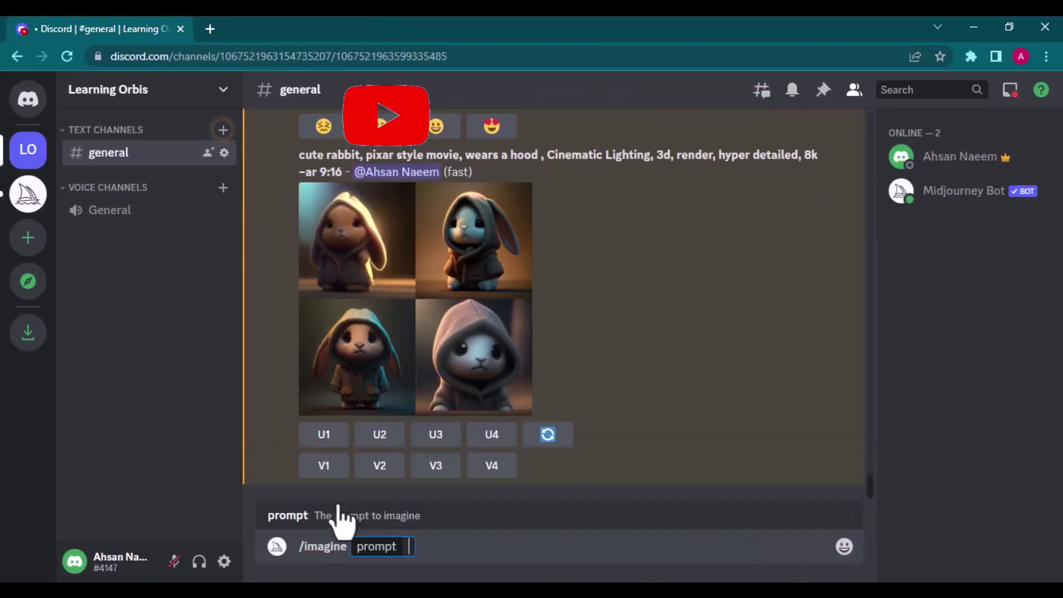
click(844, 546)
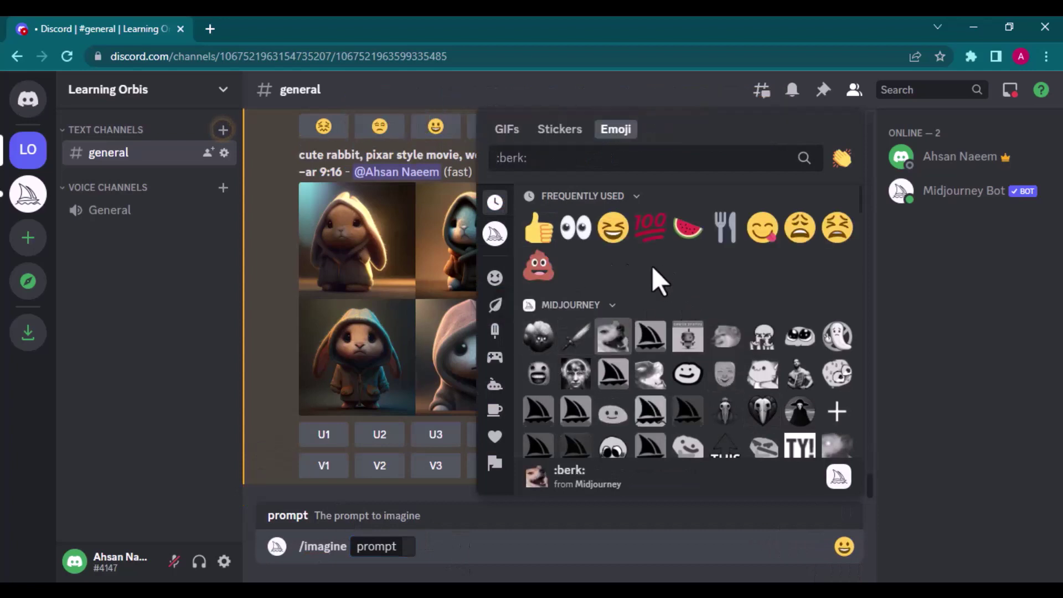
click(495, 277)
scroll(720, 387, down, 2)
scroll(726, 392, down, 12)
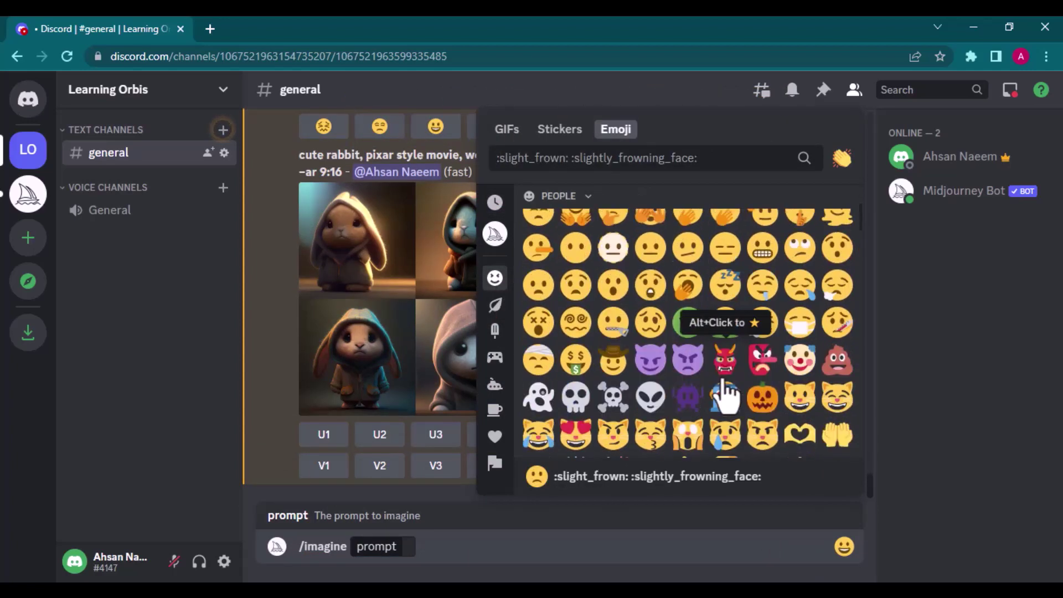
scroll(725, 391, down, 2)
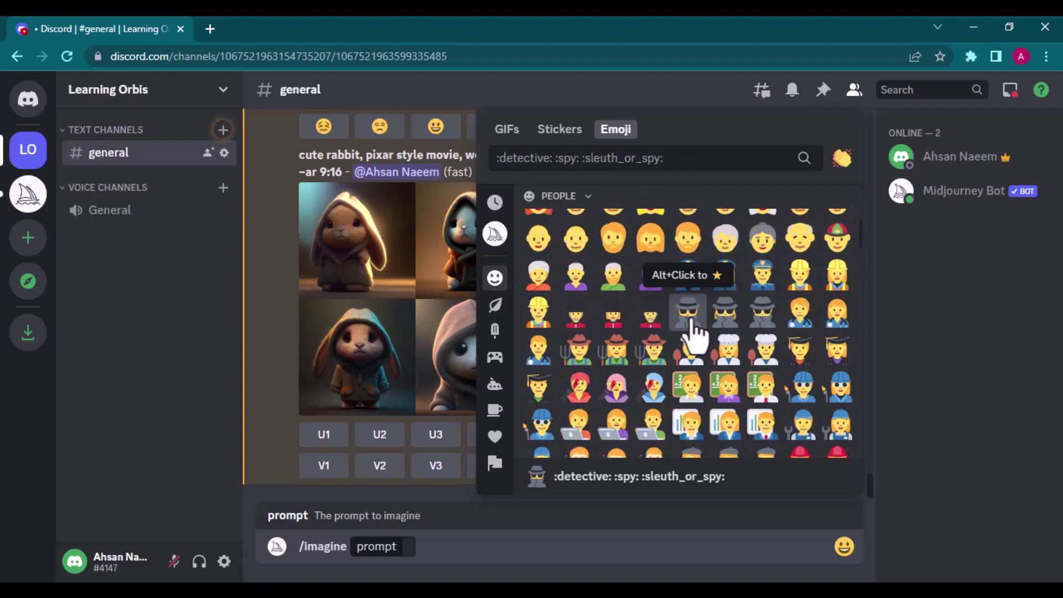
click(688, 313)
Step: Add the night-with-stars emoji and view the resulting teal night-scene grid full size
click(844, 546)
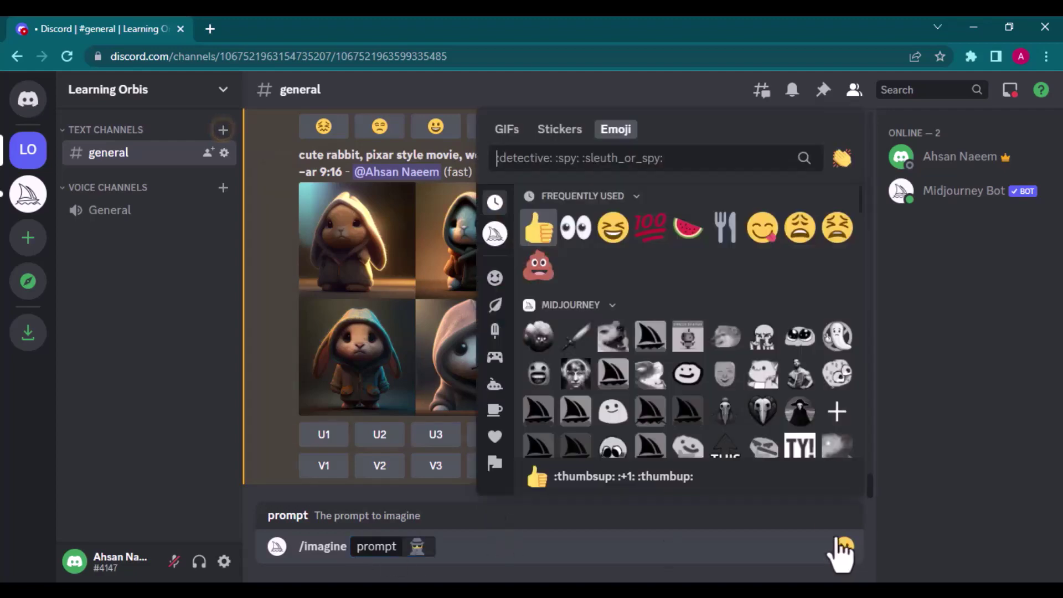
scroll(714, 359, down, 10)
scroll(720, 360, down, 15)
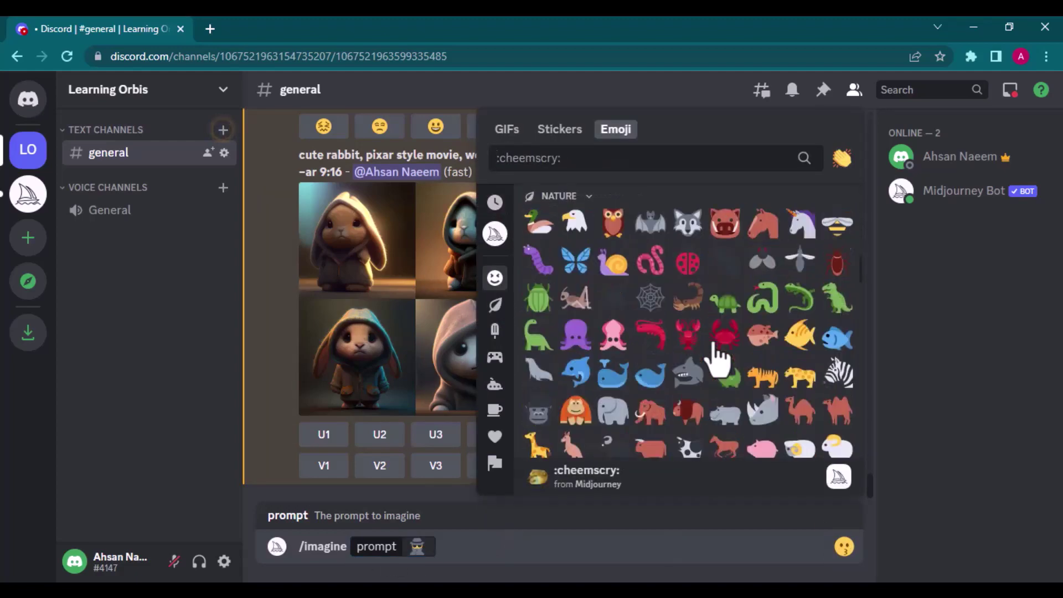
scroll(716, 357, down, 8)
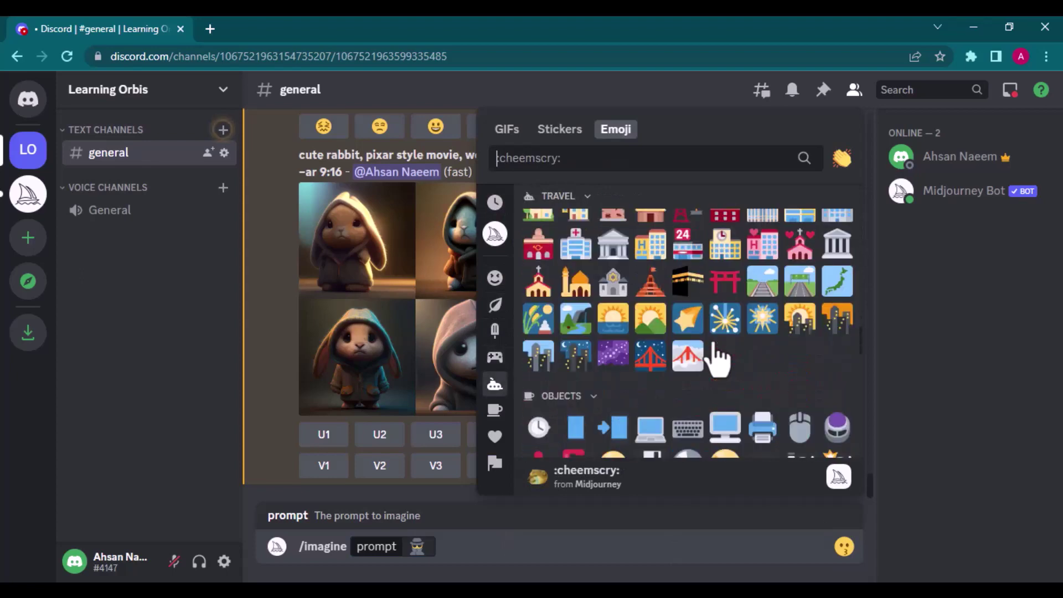
click(576, 358)
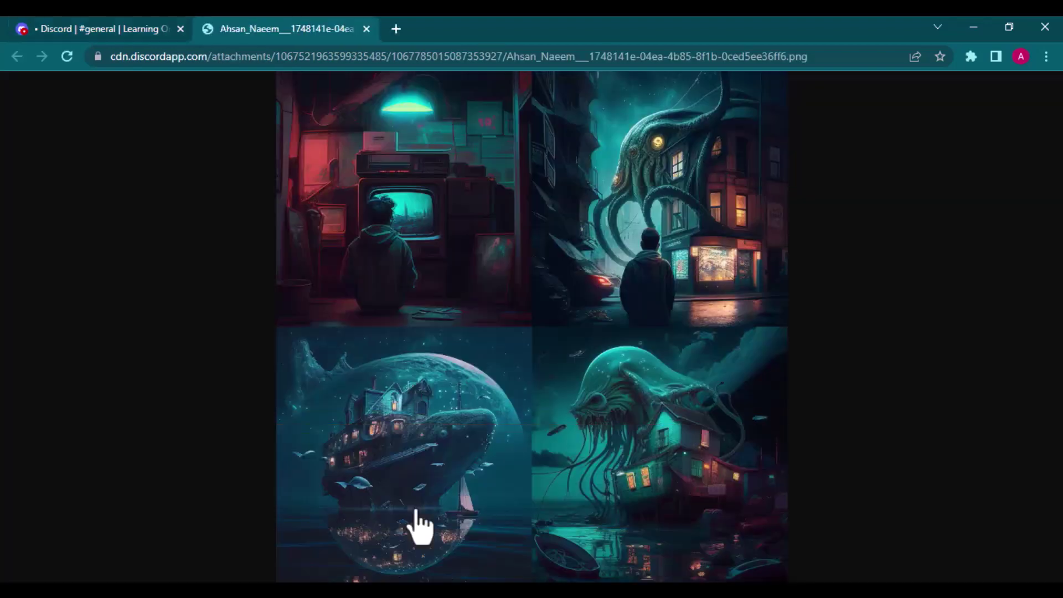
click(628, 269)
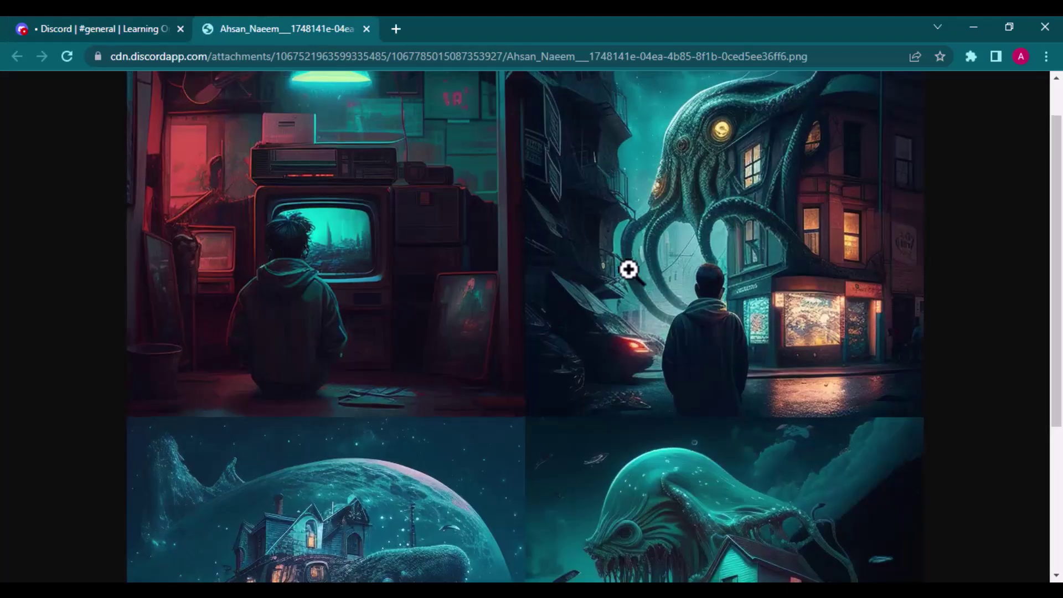
scroll(628, 269, up, 1)
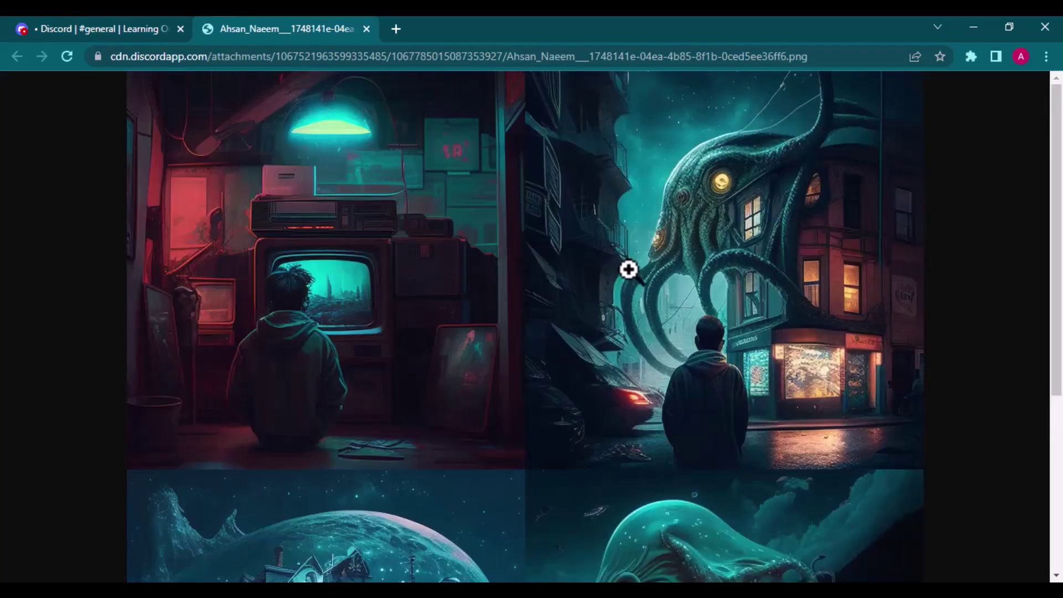
Step: Send the pasted prompt for a stunning female warrior with short red hair, super detail, 8k, --v 4
click(628, 269)
key(ctrl+w)
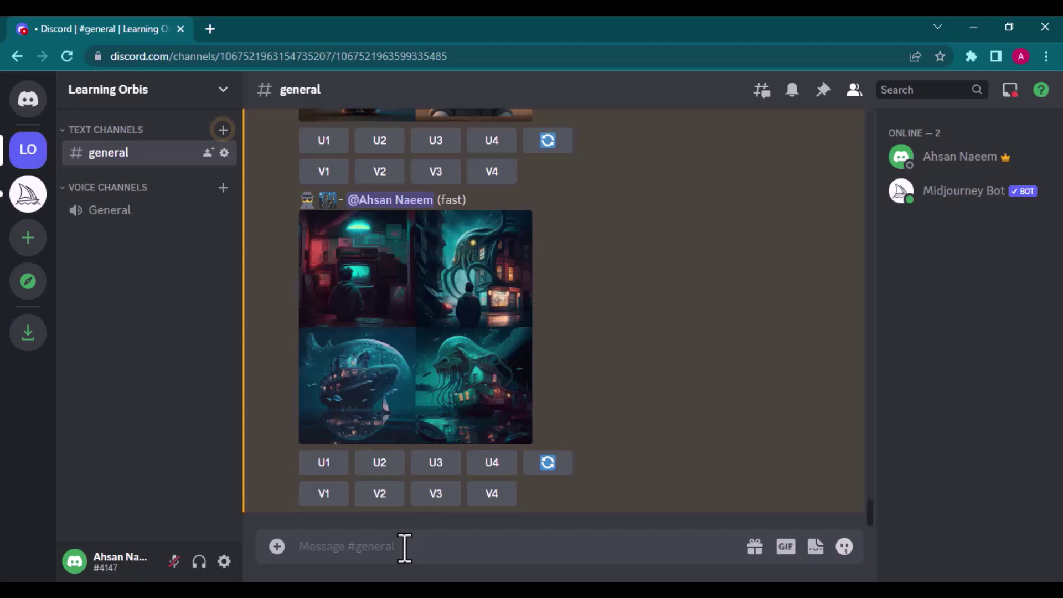
text(/imagi)
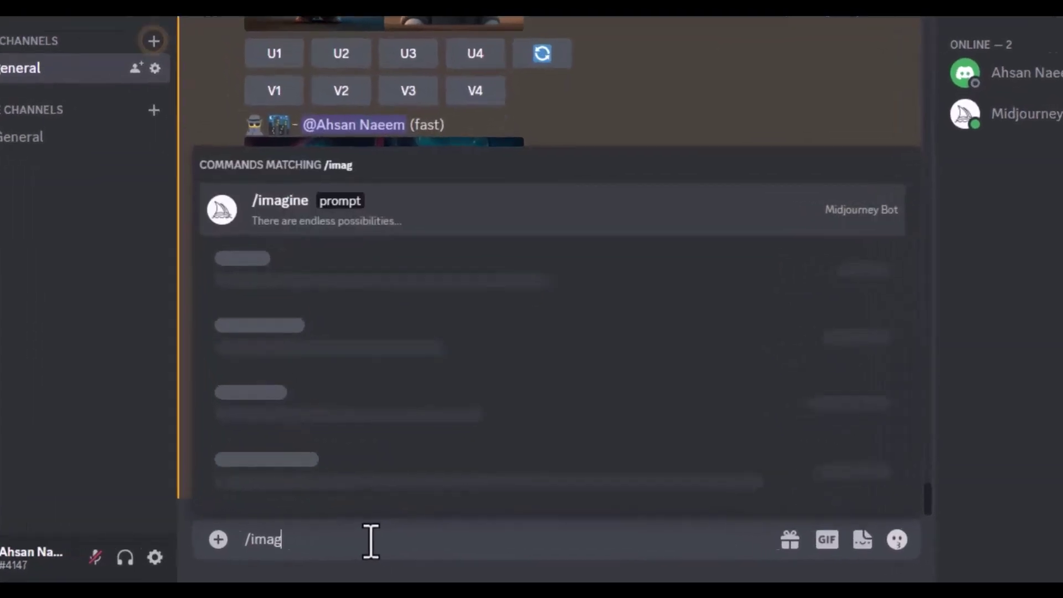
key(Tab)
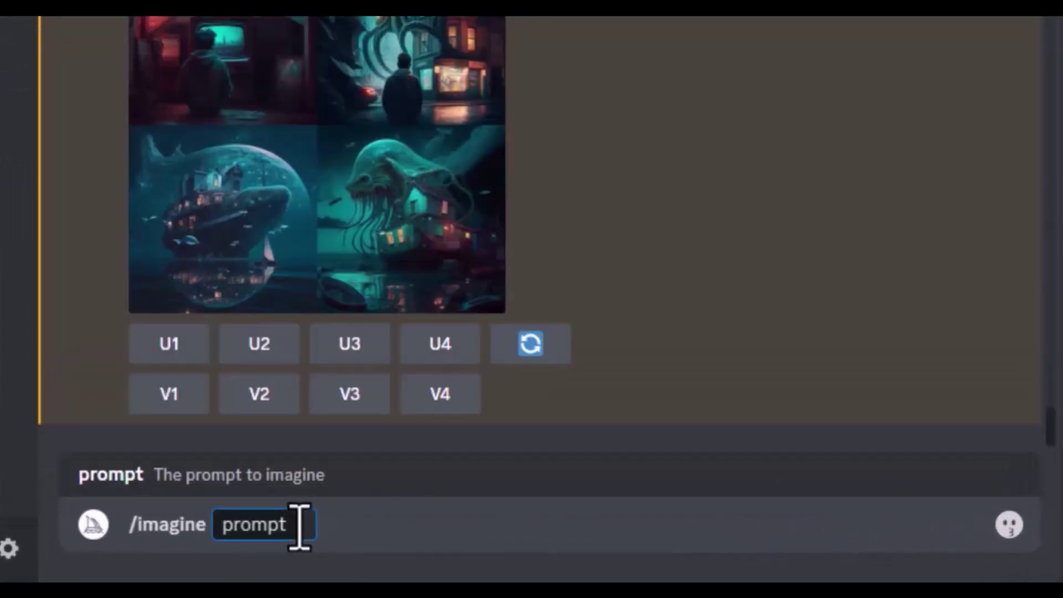
text(A stunning beautiful female warrior, short red hairs, super detail, HD, 8k, --v 4)
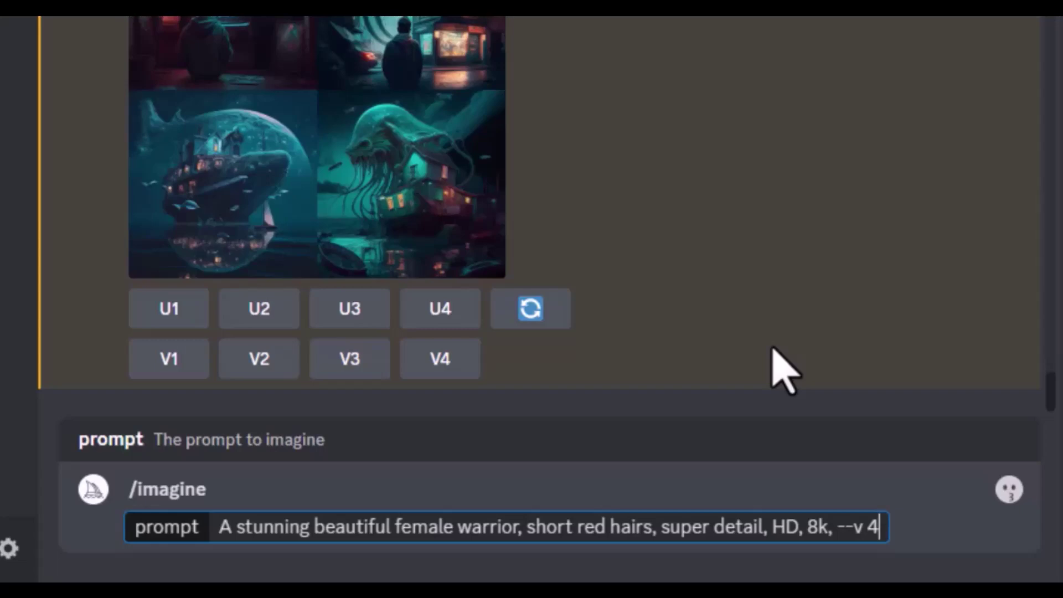
key(Return)
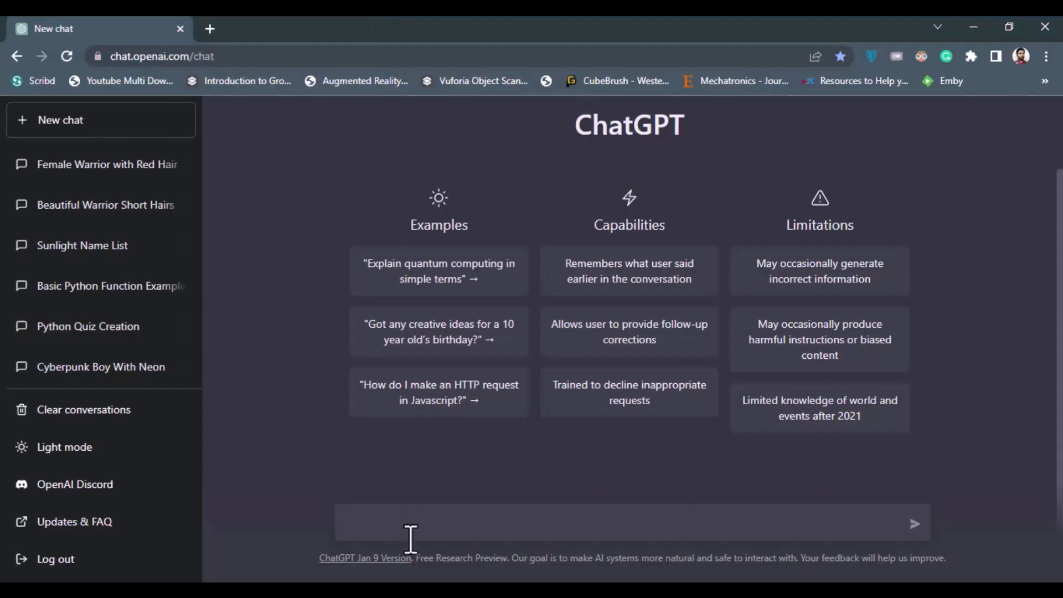
Step: Ask ChatGPT to 'Describe' the pasted female warrior prompt
text(Descri)
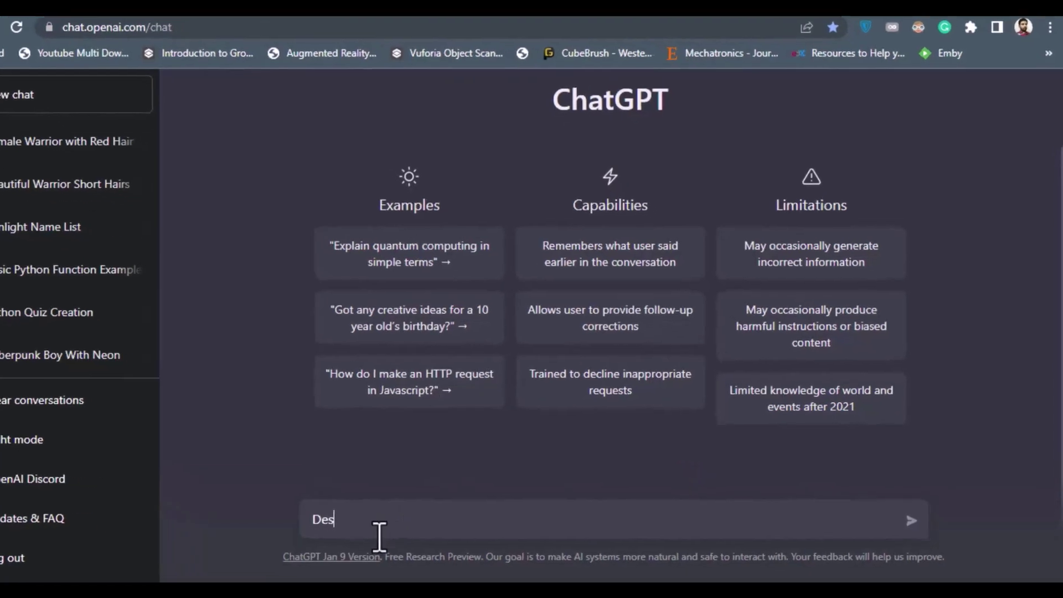
text(be)
text(A stunning beautiful female warrior, short red hair)
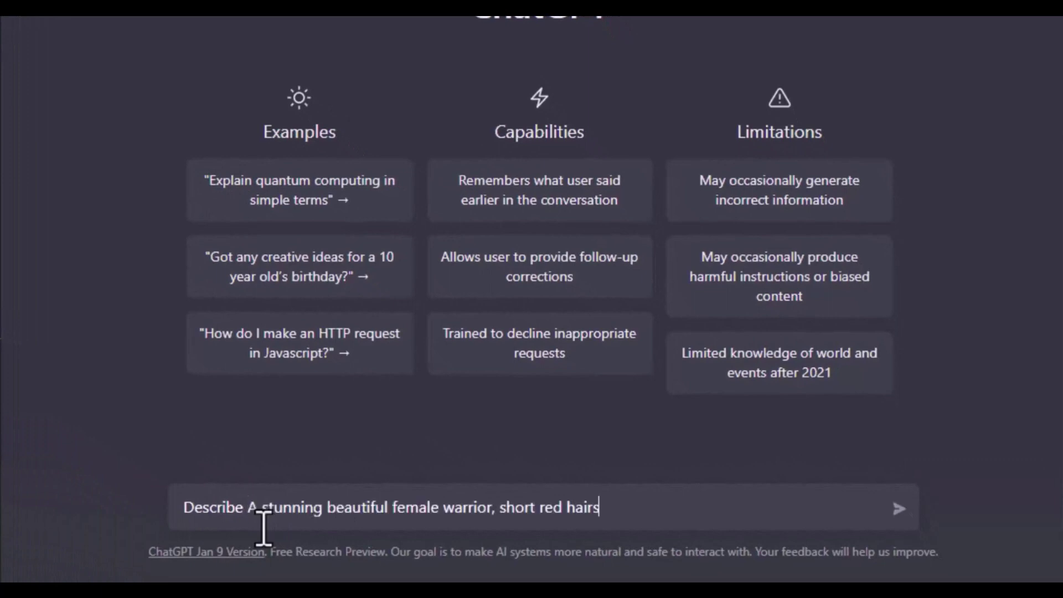
key(Return)
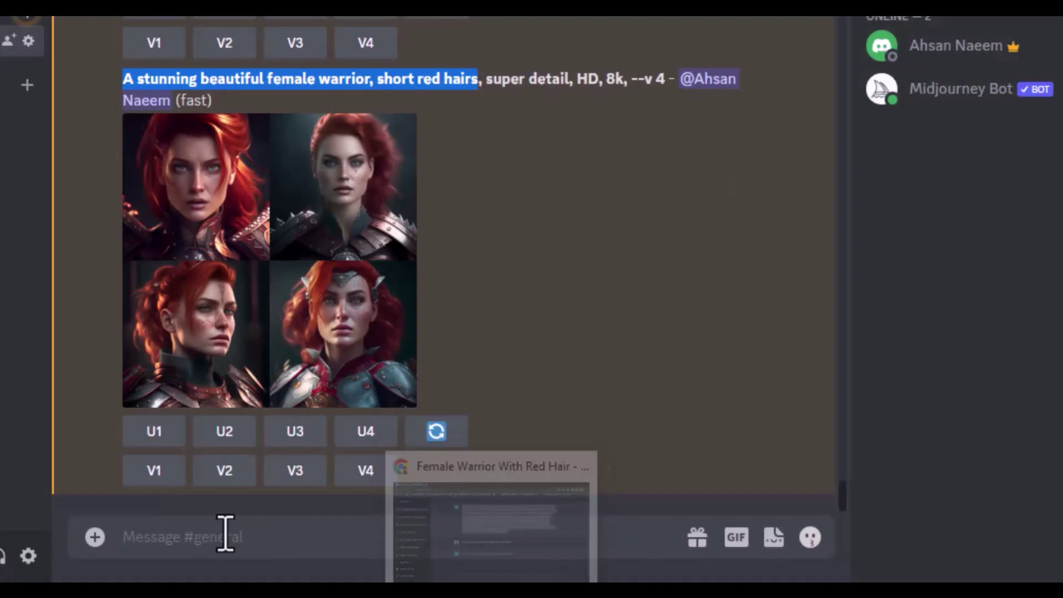
Step: Send ChatGPT's warrior description with 'ultra HD, --v 4' appended and open the resulting grid
text(ultra HD, --v )
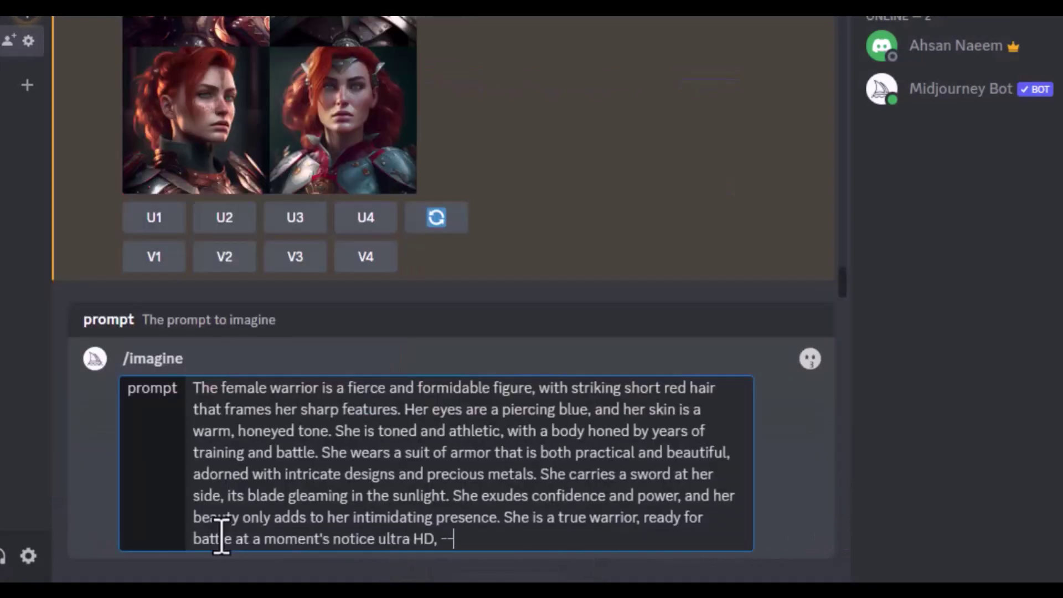
text(4)
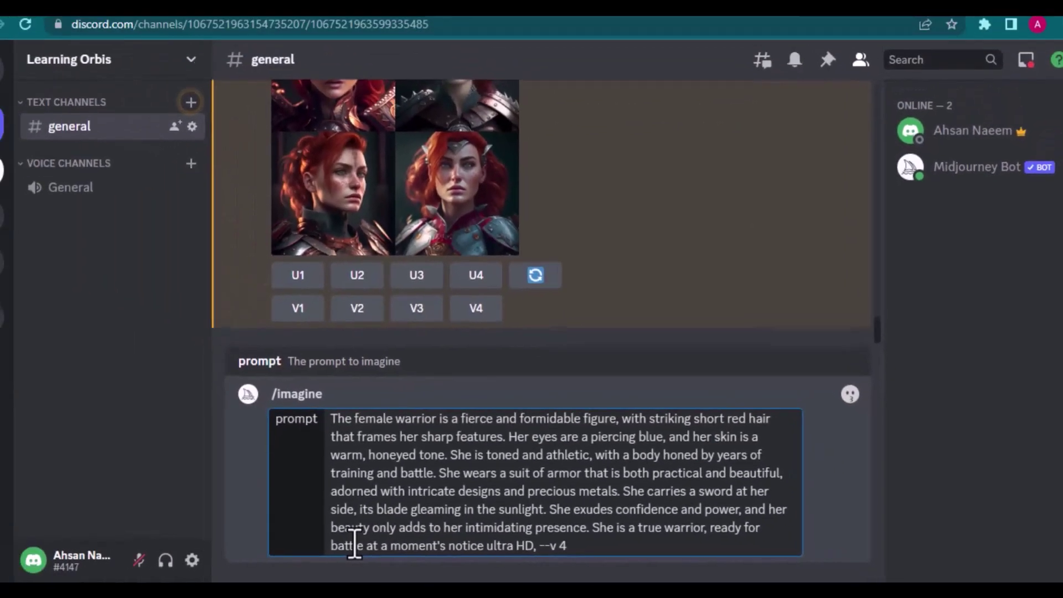
key(Return)
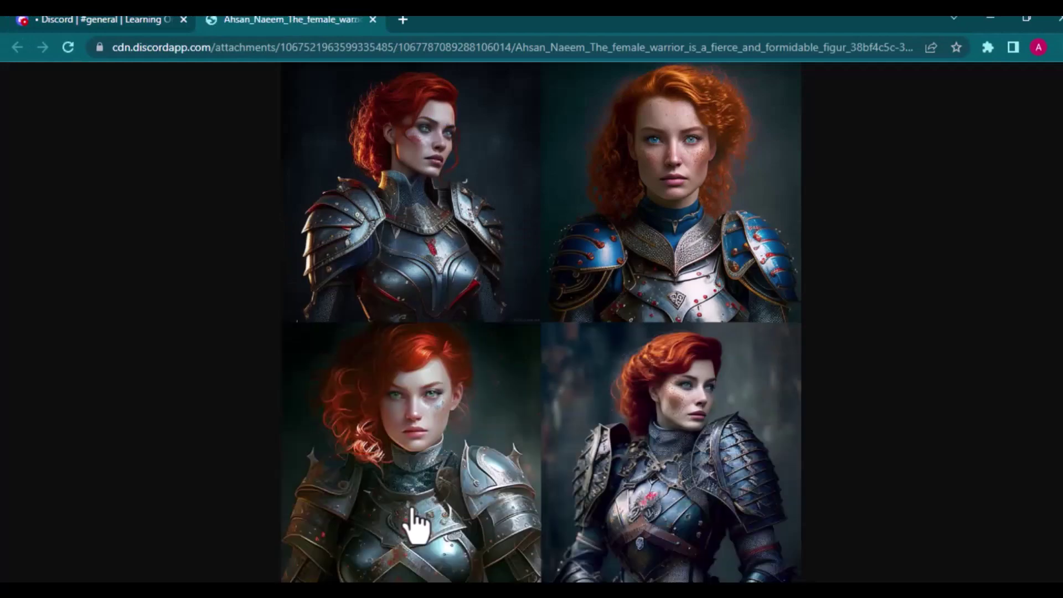
click(410, 504)
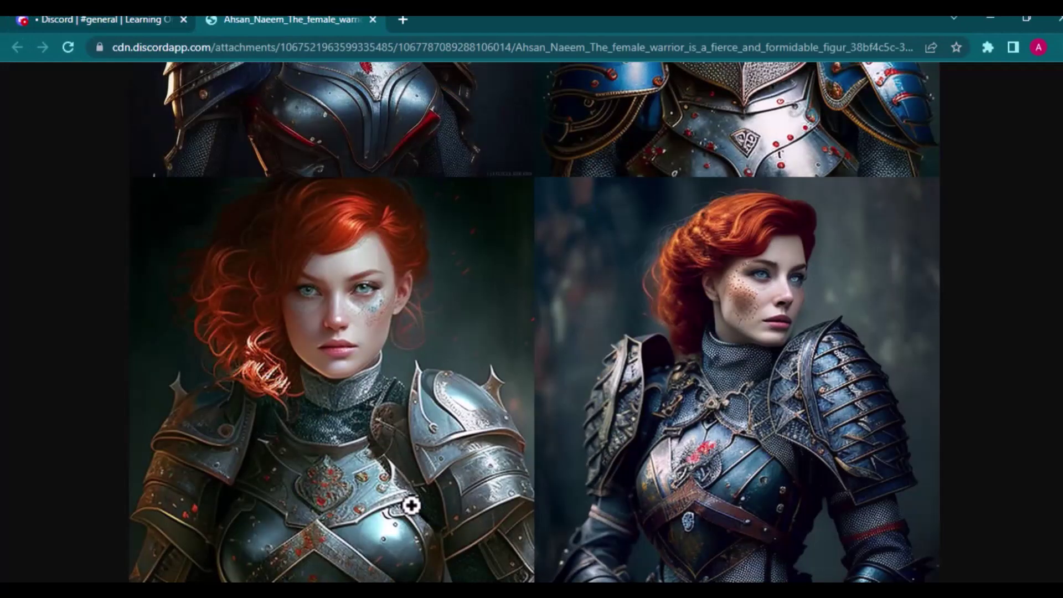
scroll(463, 404, up, 5)
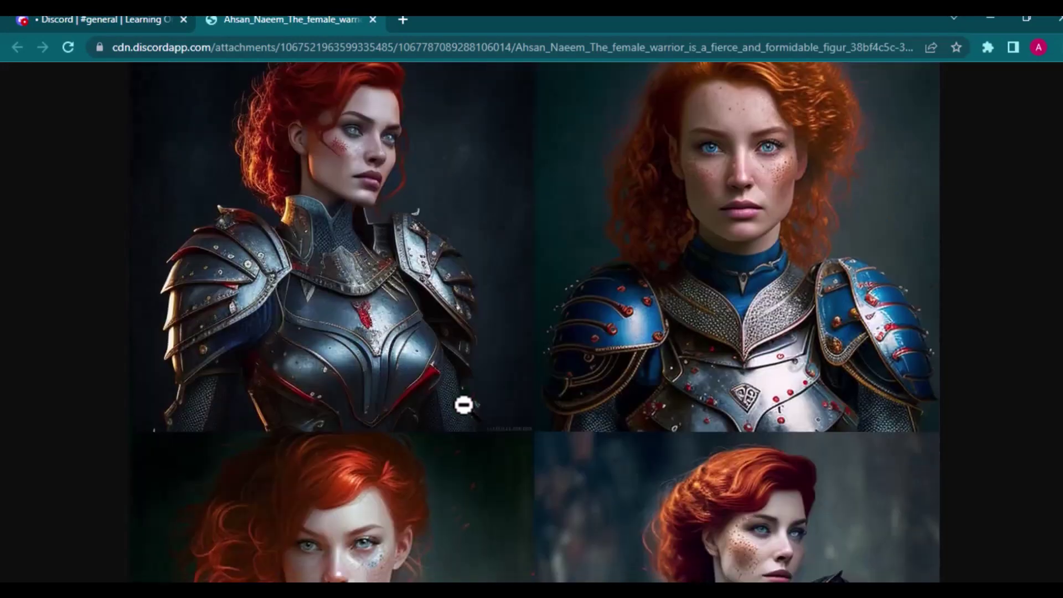
Step: Inspect the new warrior grid, then upscale its third image (U3)
scroll(464, 406, down, 3)
scroll(464, 405, down, 1)
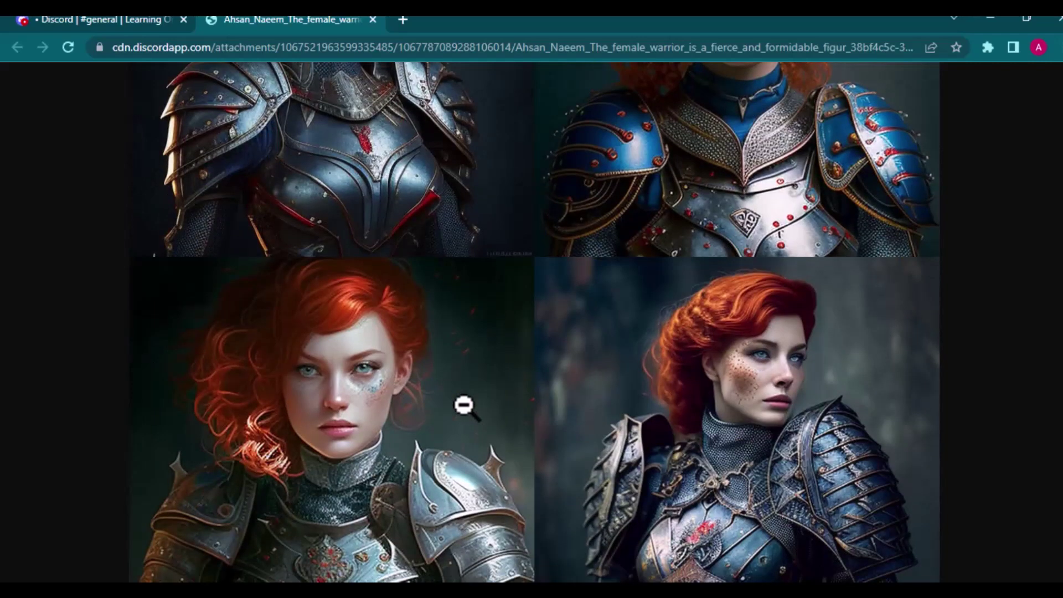
scroll(464, 406, down, 2)
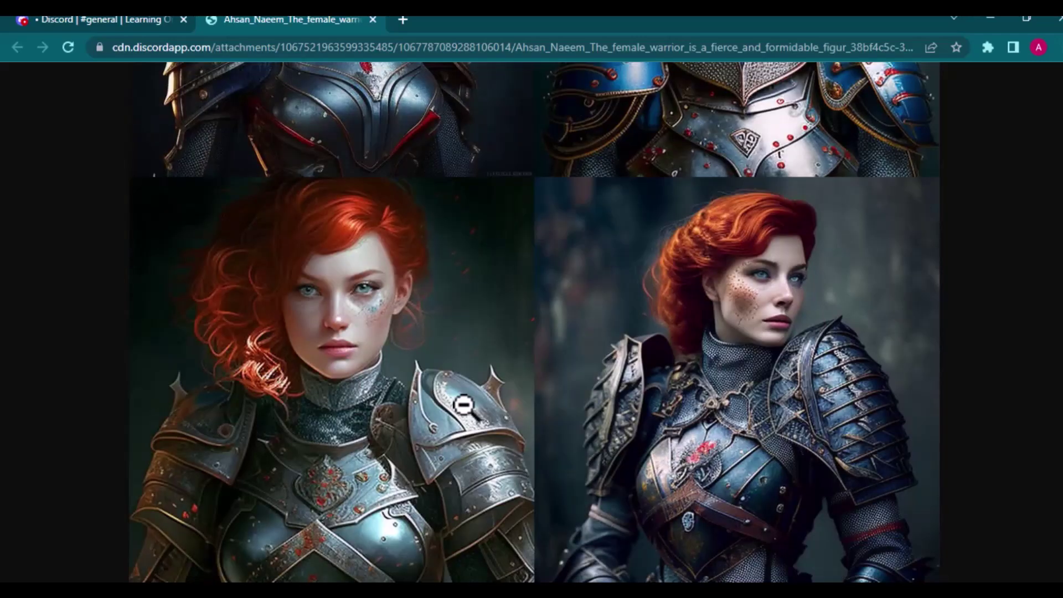
click(373, 20)
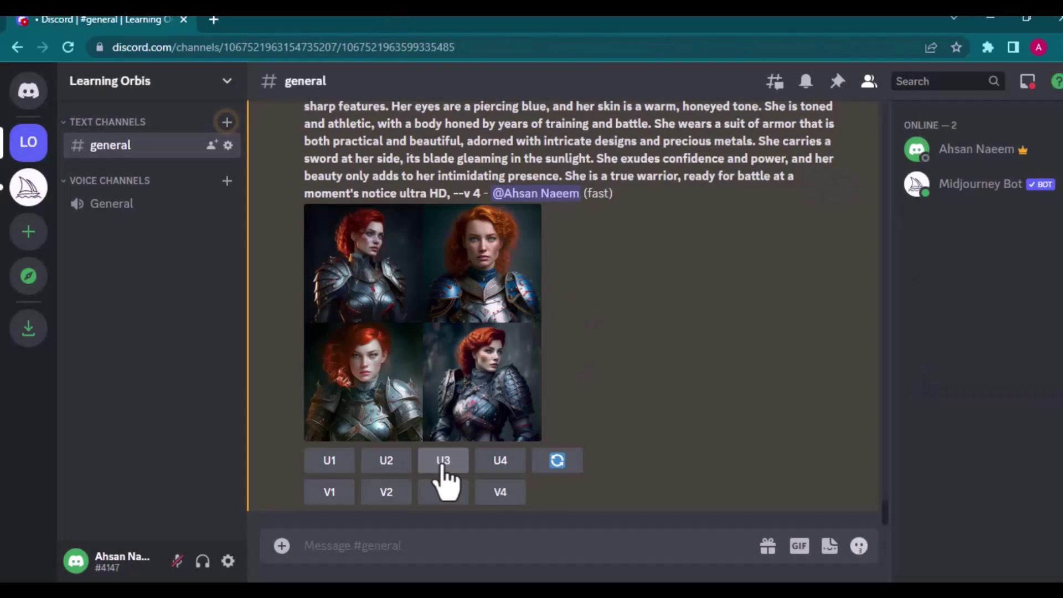
click(443, 461)
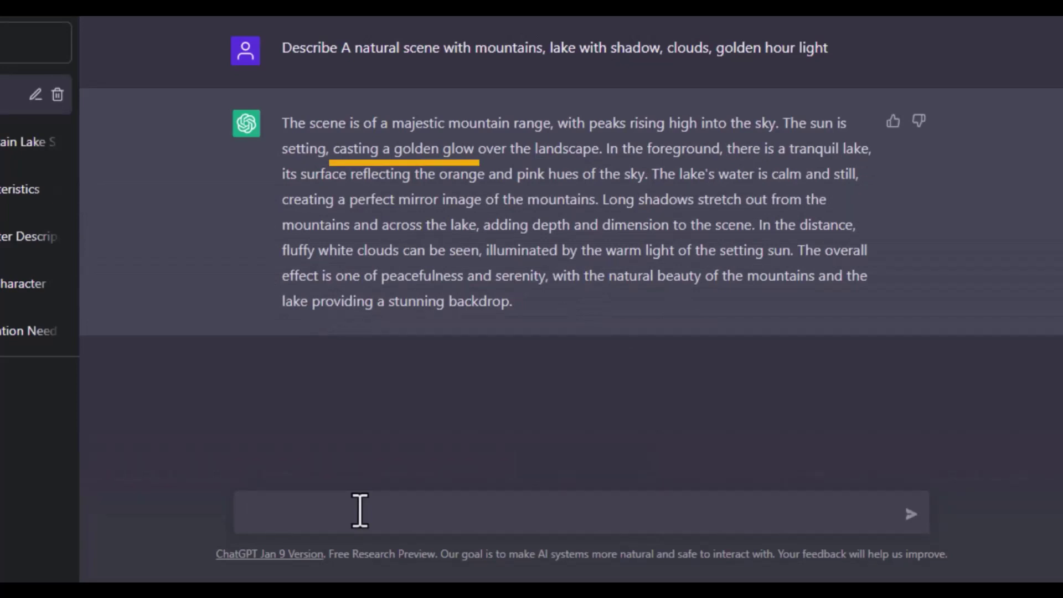
Step: Select ChatGPT's full golden-hour mountain lake description for copying
triple_click(506, 254)
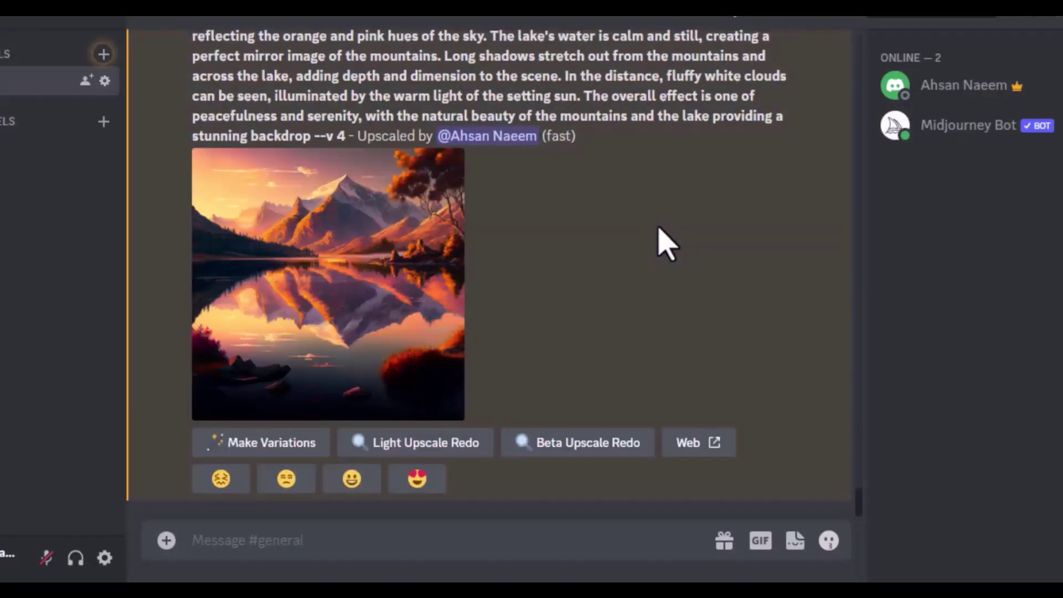
Step: View the upscaled golden-hour mountain lake image full size
click(282, 282)
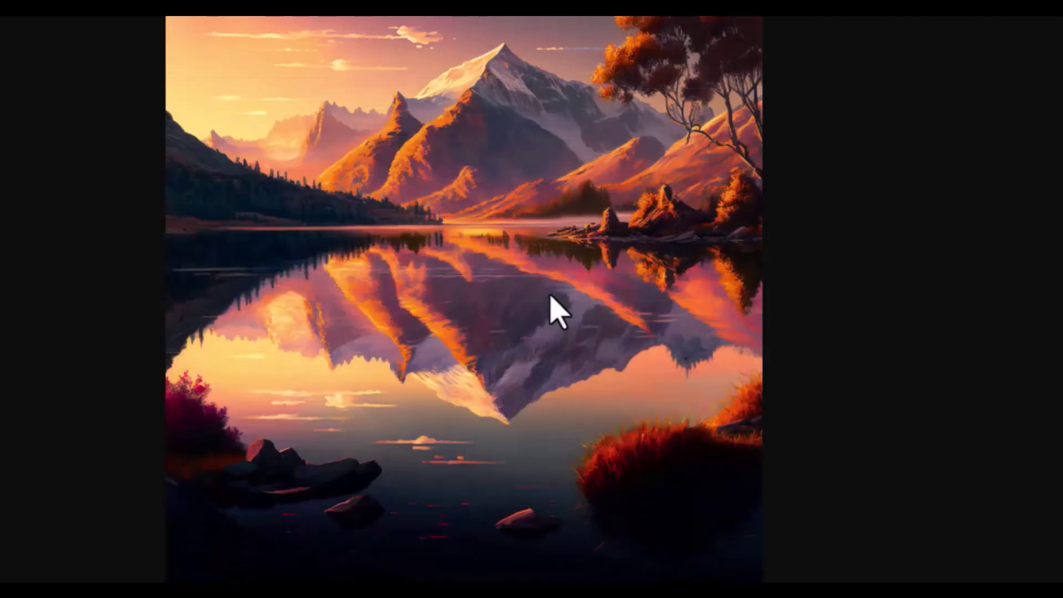